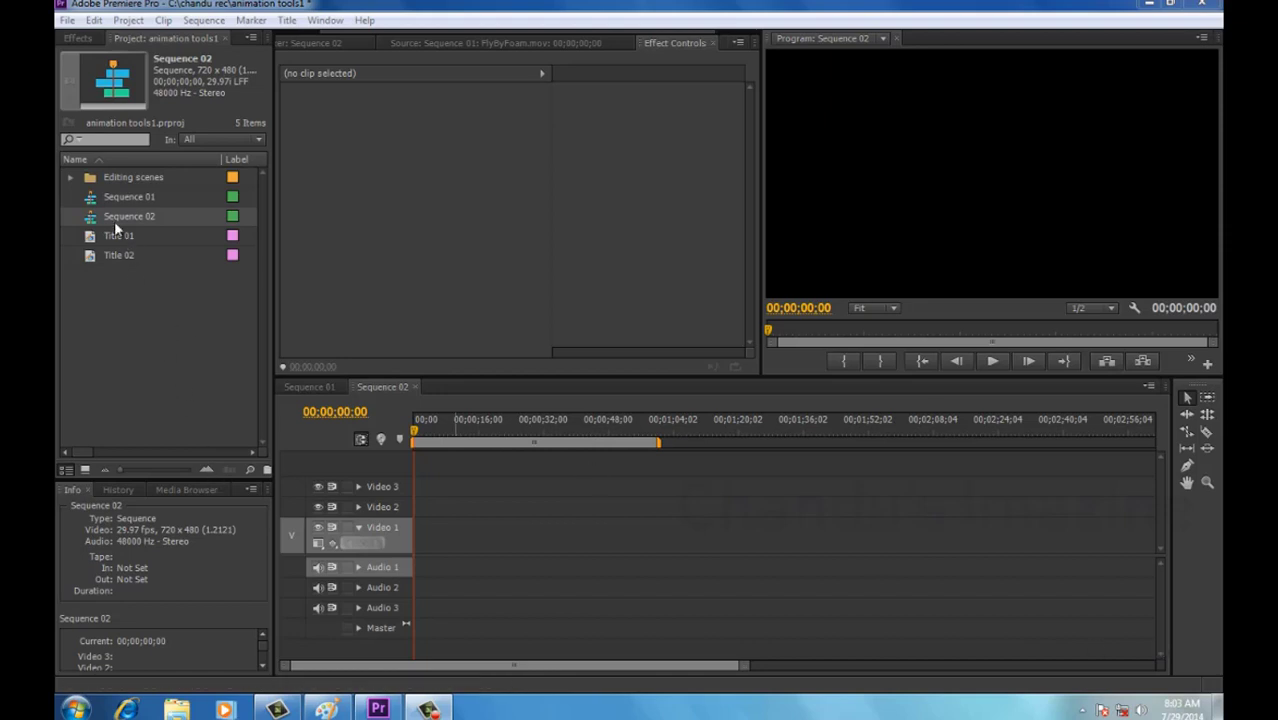
# Load FlyByFoam.mov from the Editing scenes bin and place it on Video 1 at the start of Sequence 02.
pyautogui.doubleClick(91, 178)
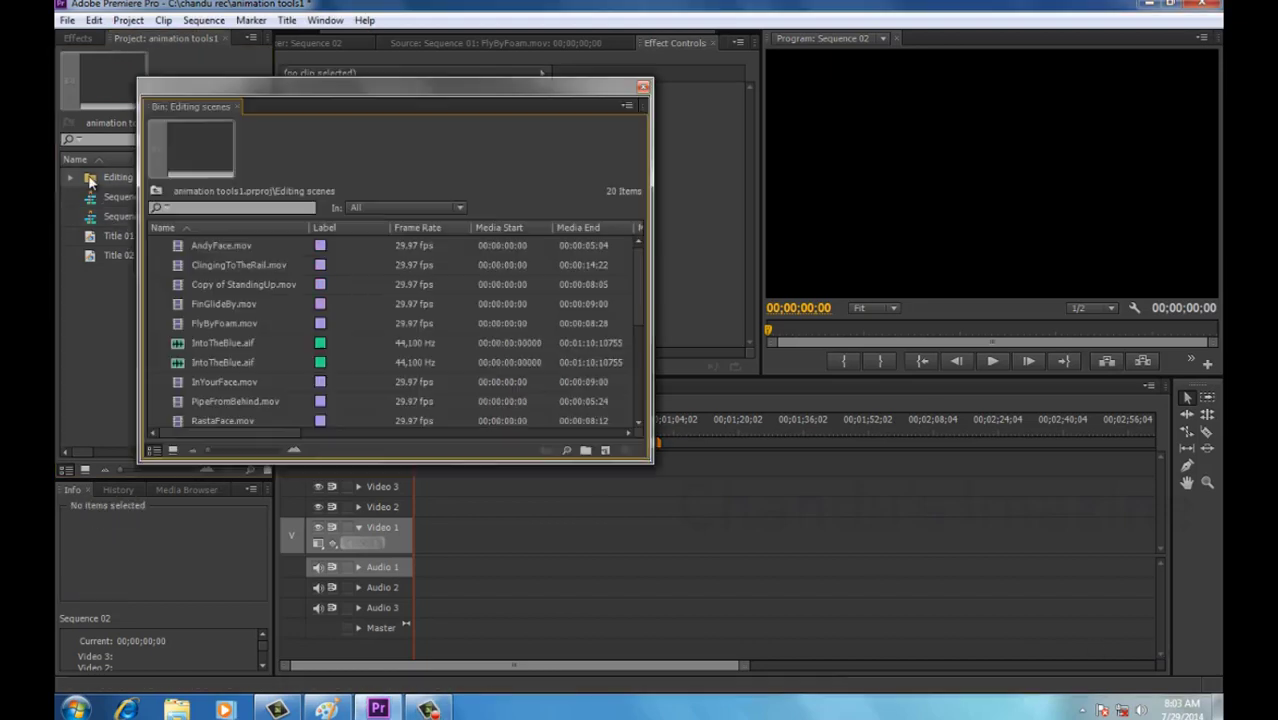
pyautogui.doubleClick(183, 324)
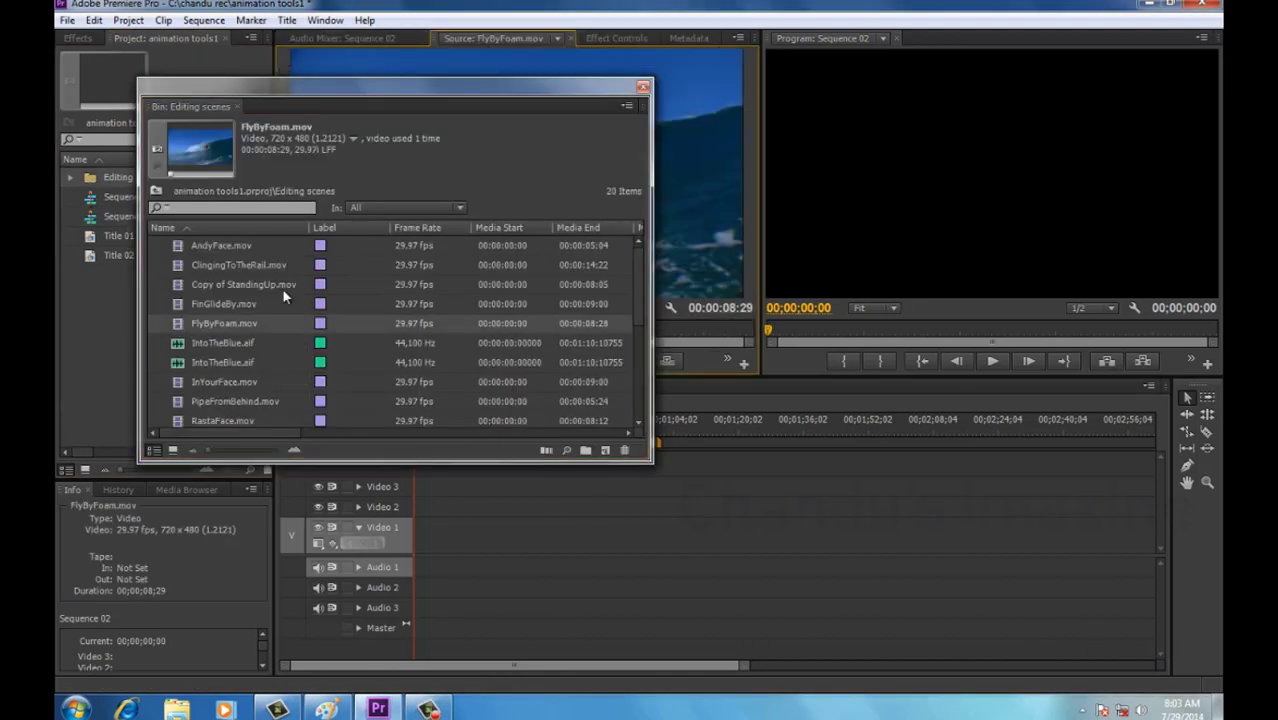
pyautogui.click(643, 87)
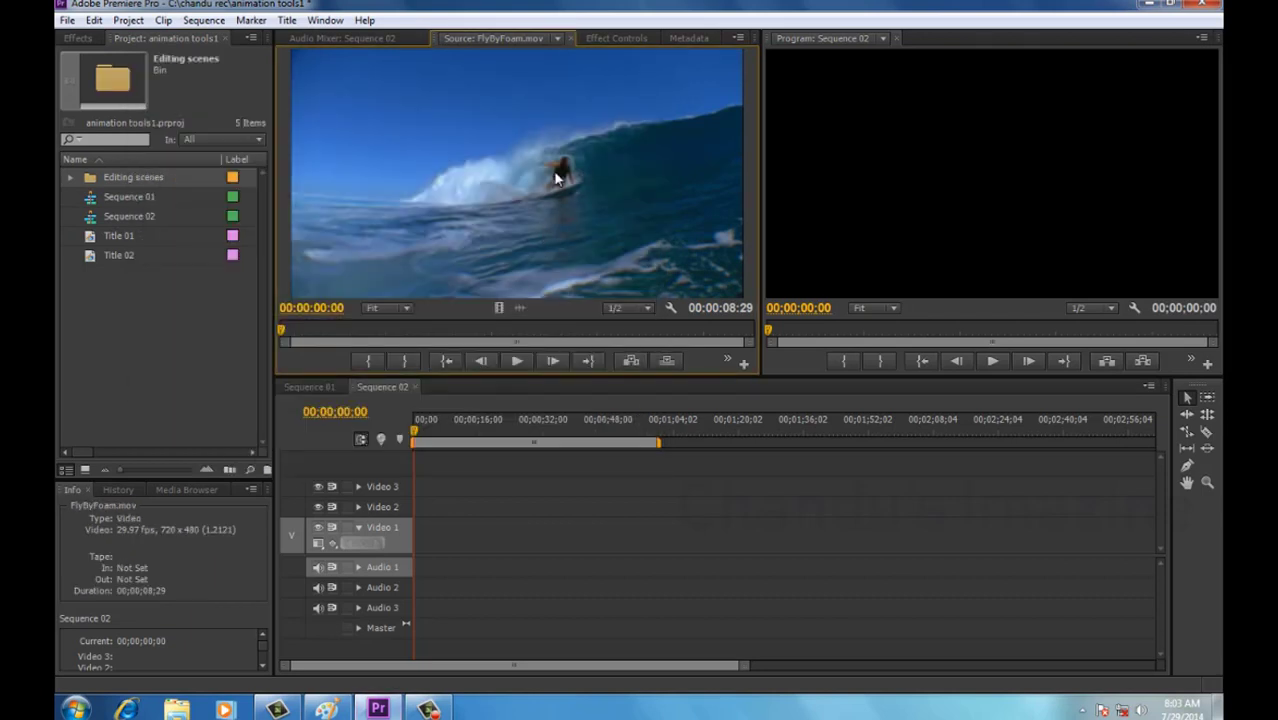
pyautogui.moveTo(557, 178); pyautogui.dragTo(428, 535)
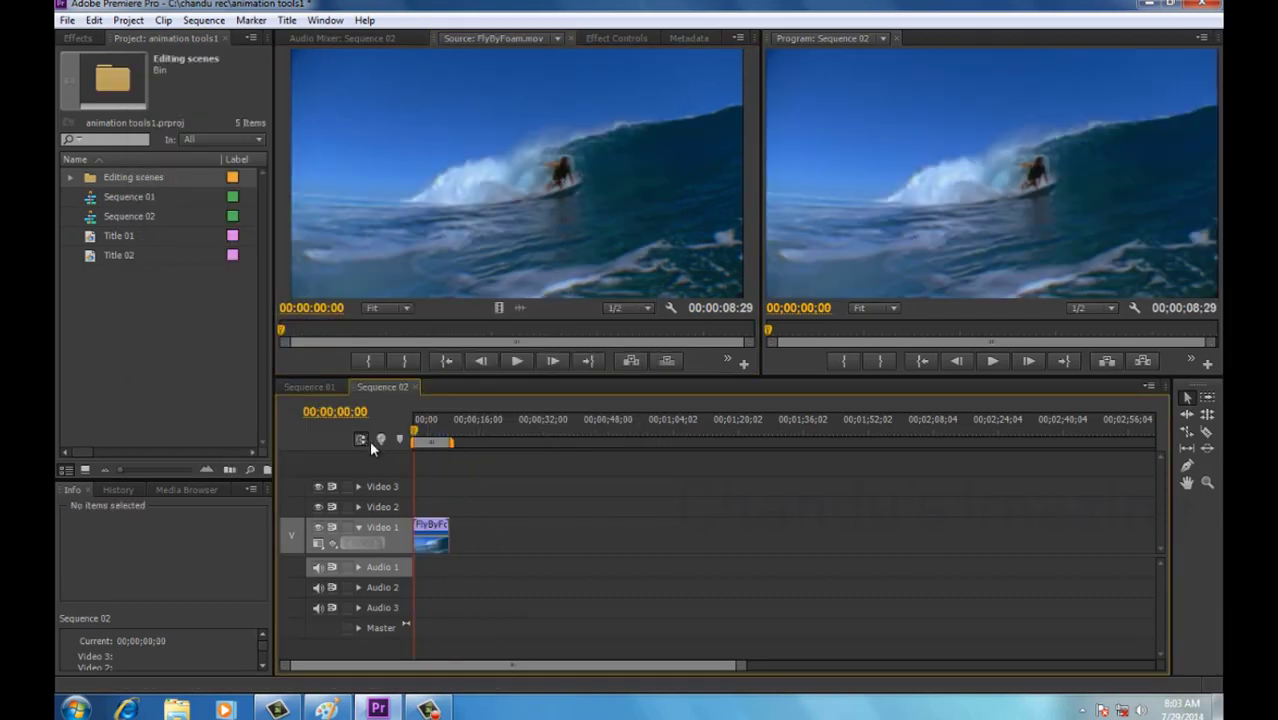
pyautogui.press('=')
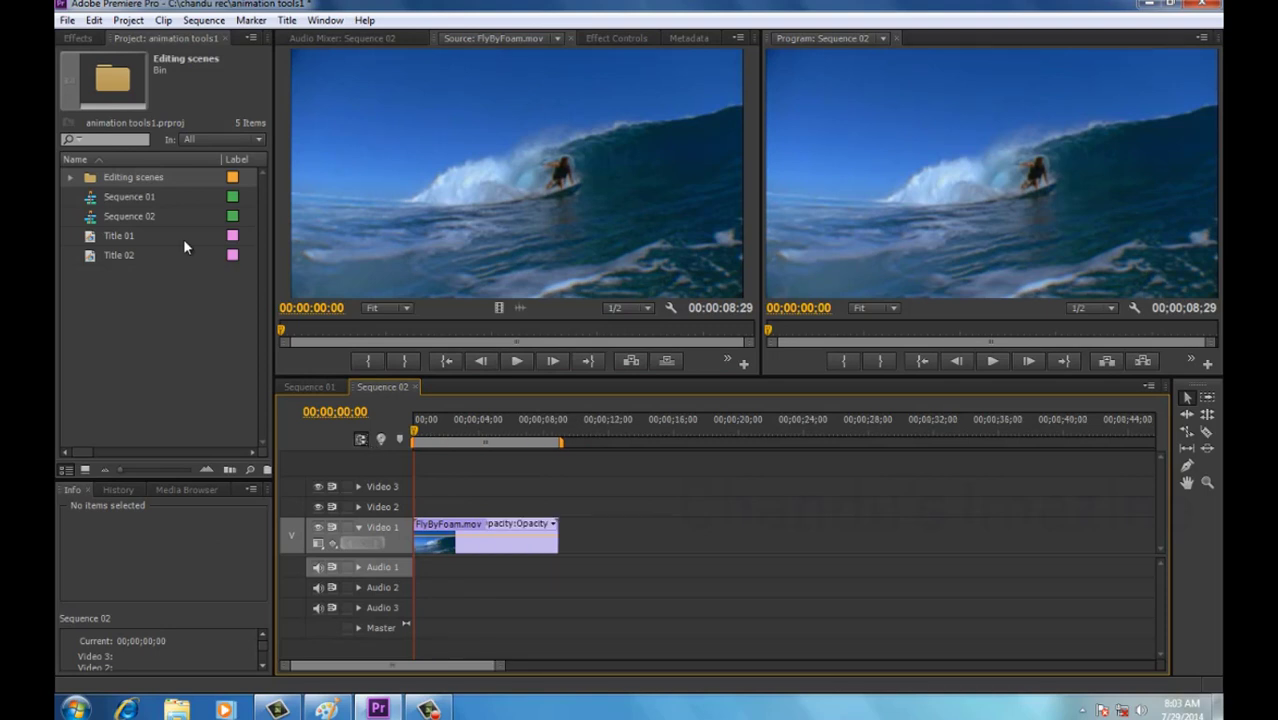
# Assign the source video to Video 2 and overlay InYourFace.mov from the Editing scenes bin directly above the FlyByFoam.mov clip.
pyautogui.doubleClick(91, 178)
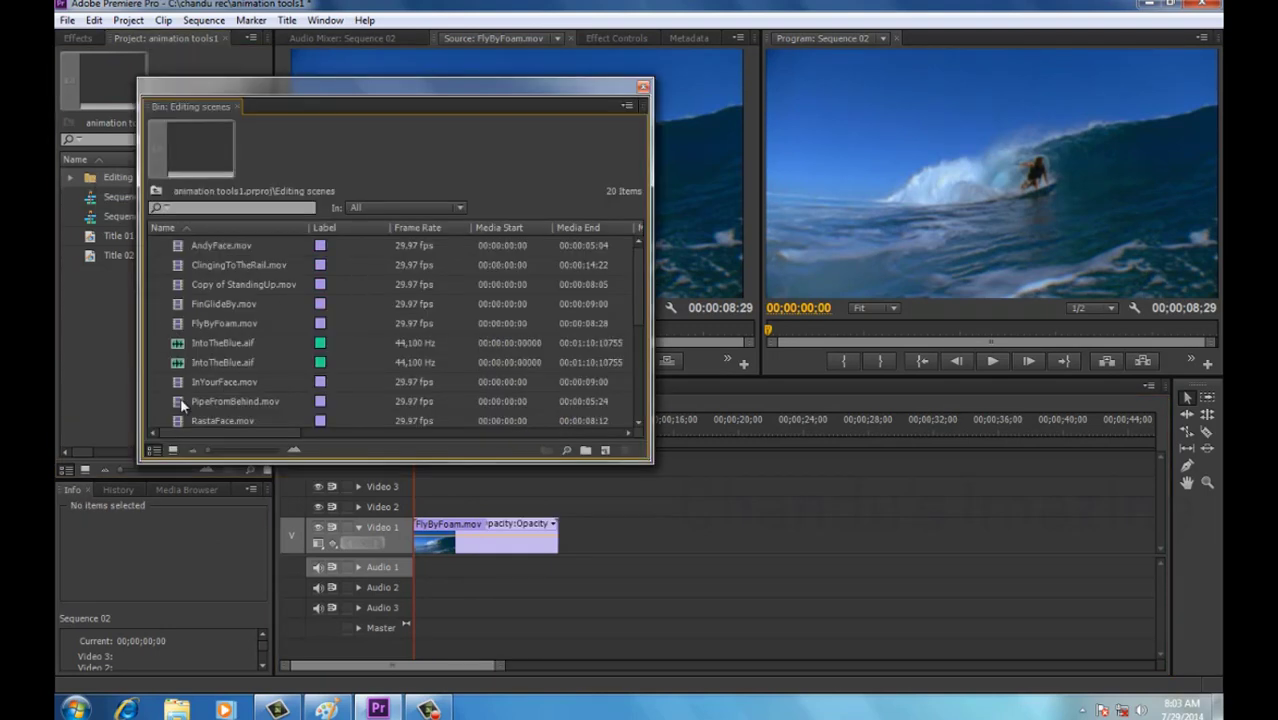
pyautogui.doubleClick(205, 382)
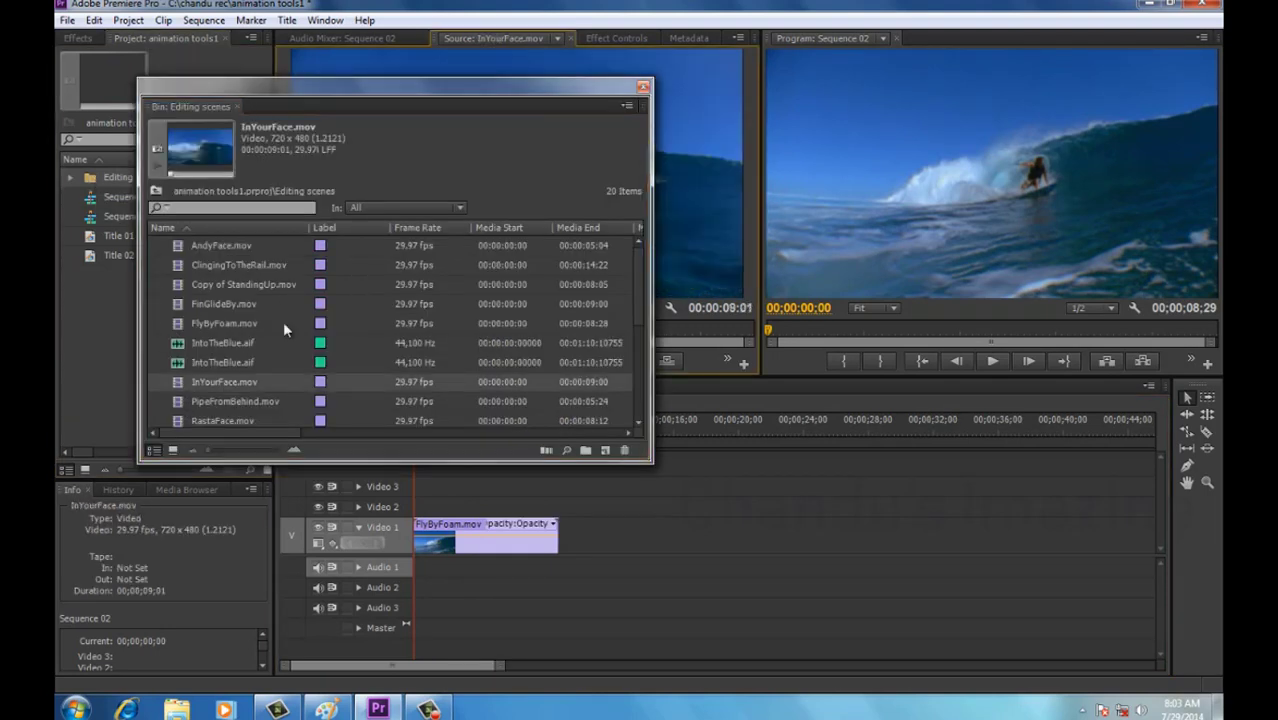
pyautogui.click(643, 90)
pyautogui.rightClick(389, 503)
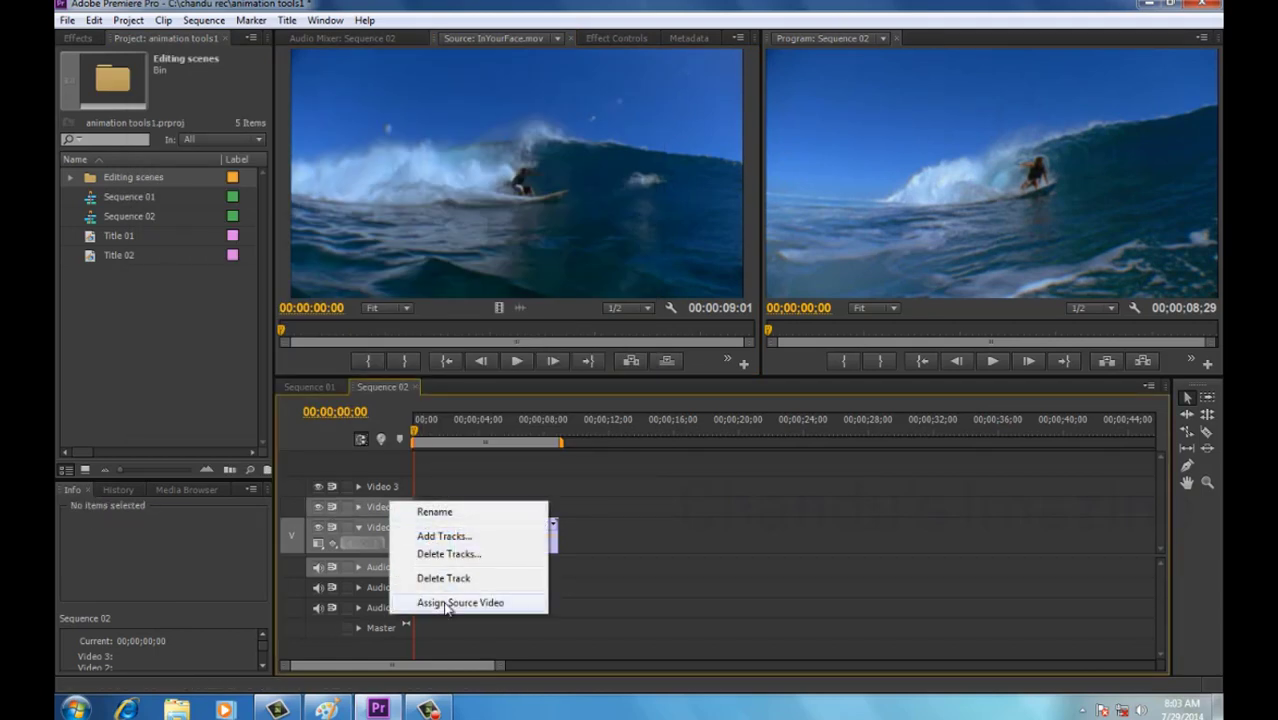
pyautogui.click(447, 603)
pyautogui.click(498, 255)
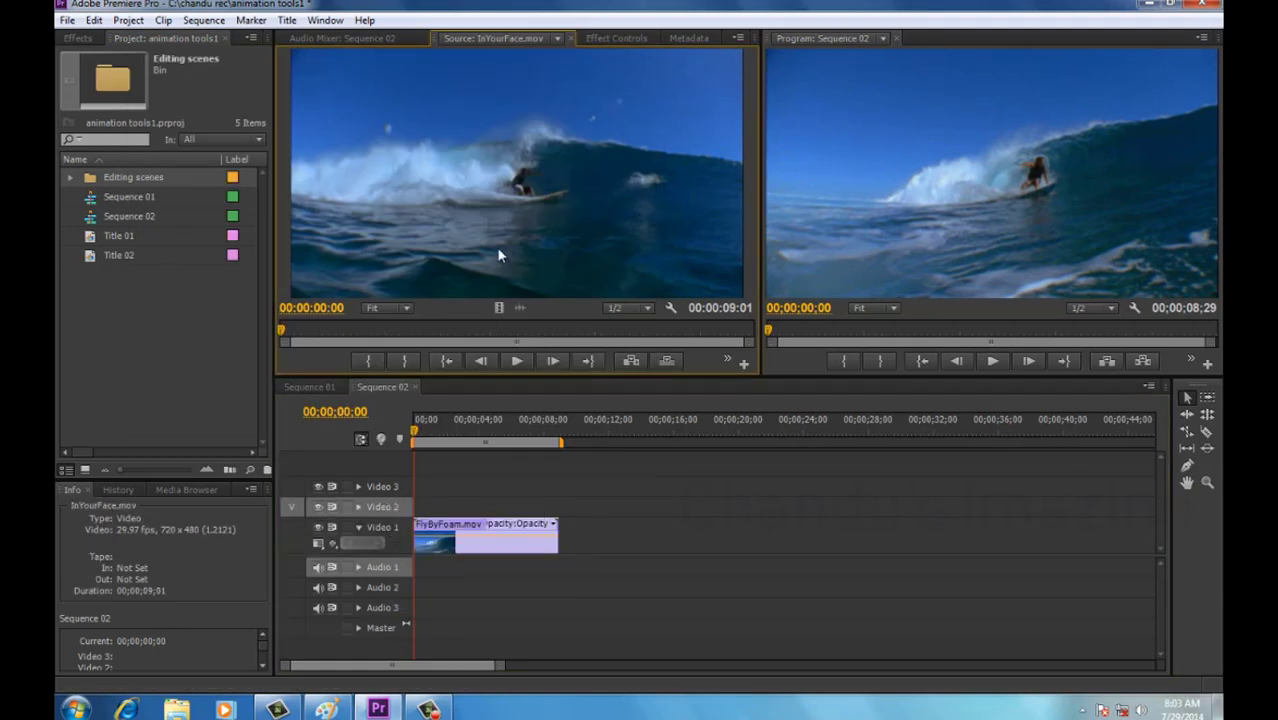
pyautogui.press('.')
pyautogui.click(343, 432)
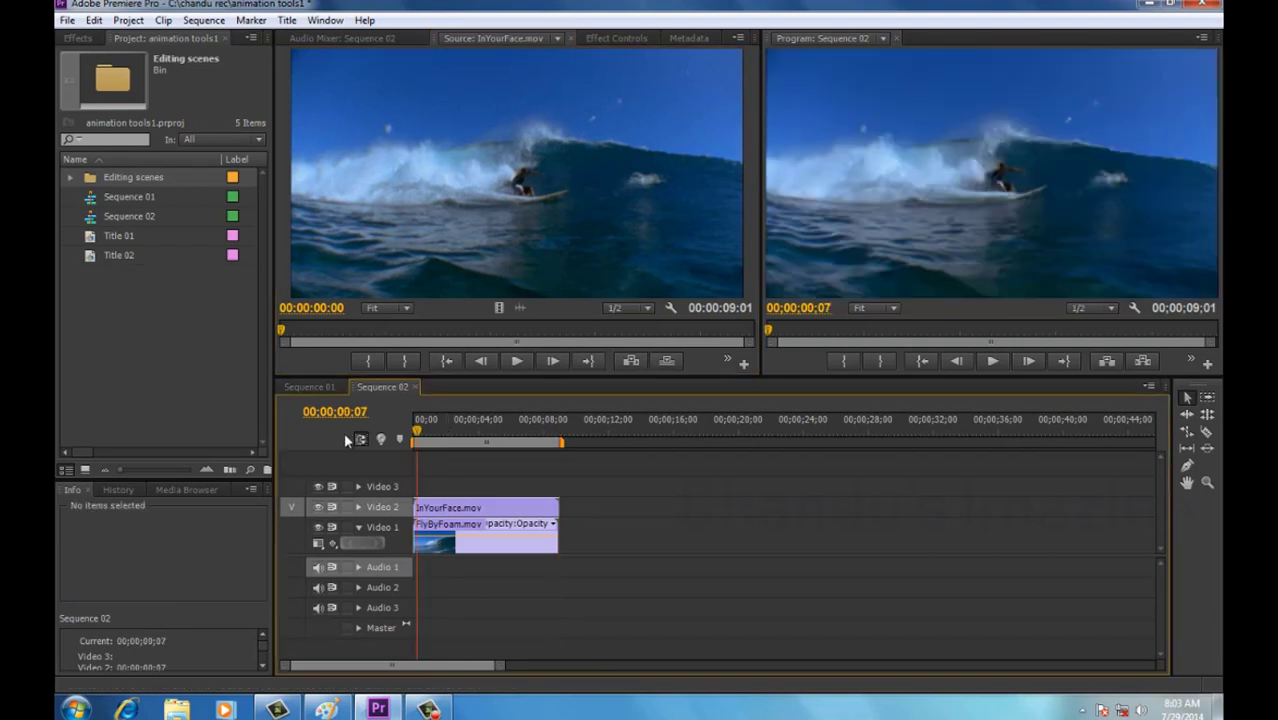
# Set the InYourFace.mov clip's Motion scale to 40 and its position to 193, 113.
pyautogui.click(431, 509)
pyautogui.click(616, 38)
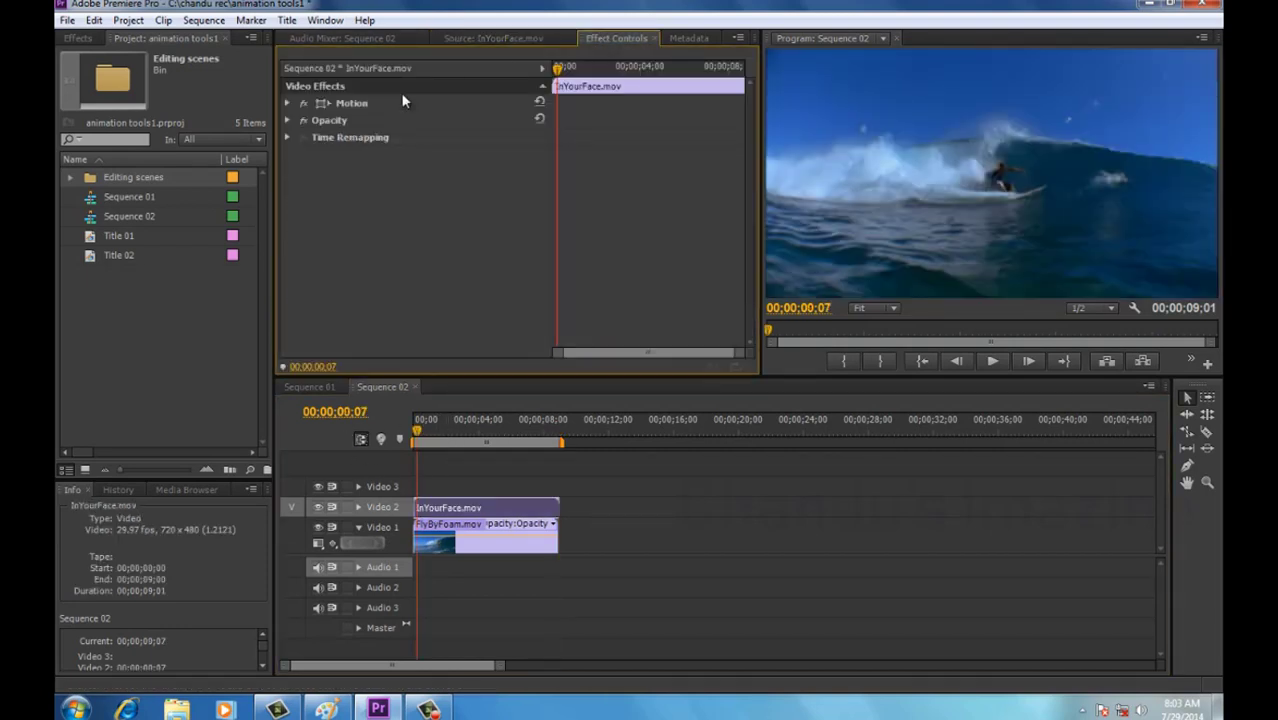
pyautogui.click(342, 103)
pyautogui.click(288, 103)
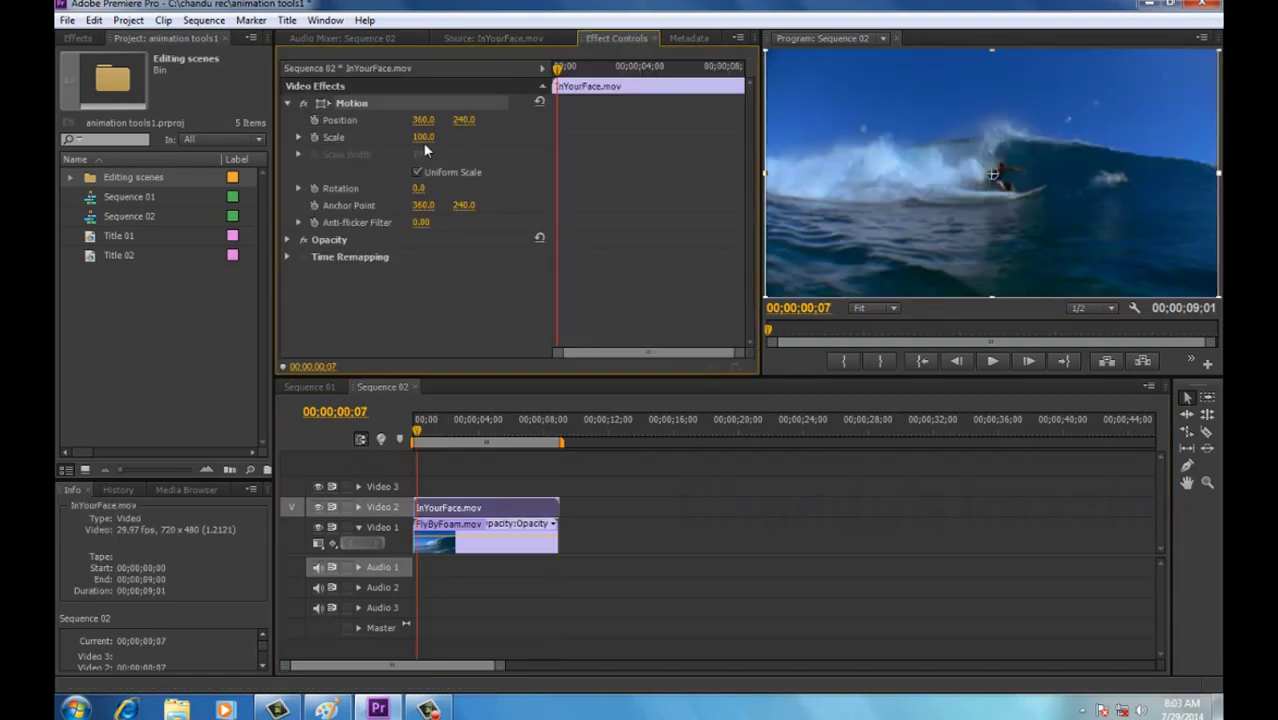
pyautogui.click(424, 149)
pyautogui.click(425, 137)
pyautogui.write('40')
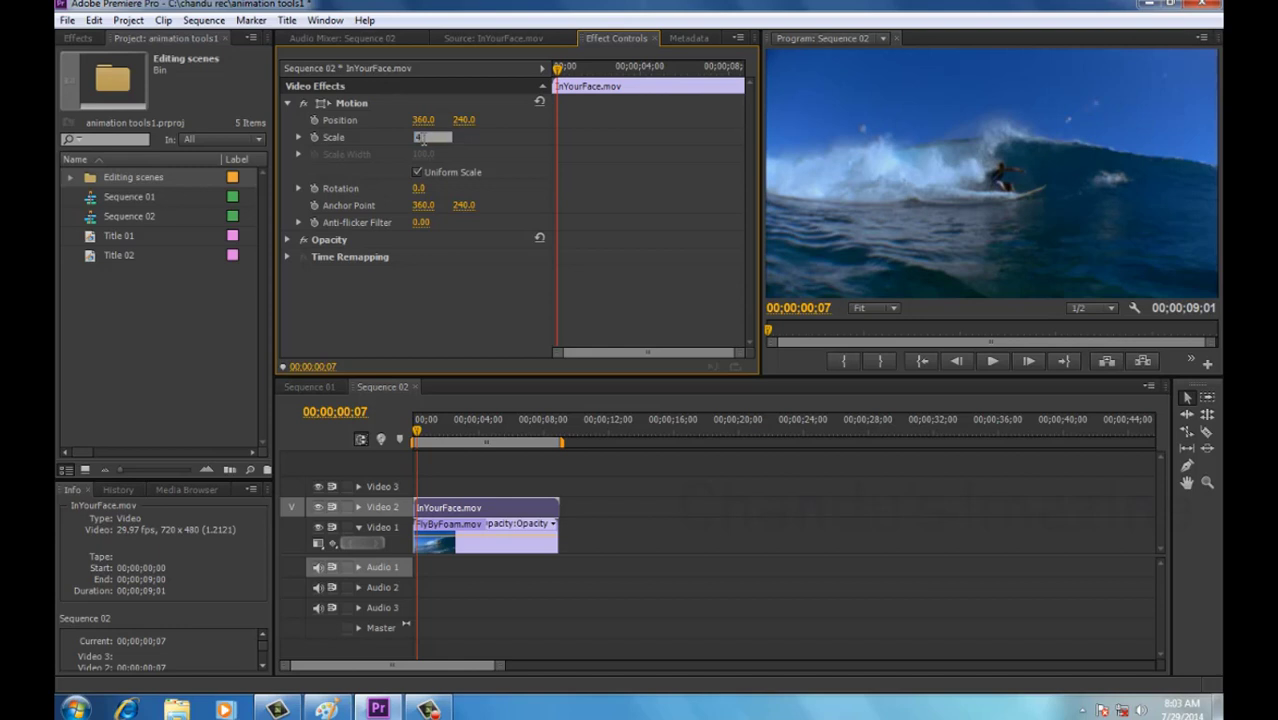
pyautogui.press('Return')
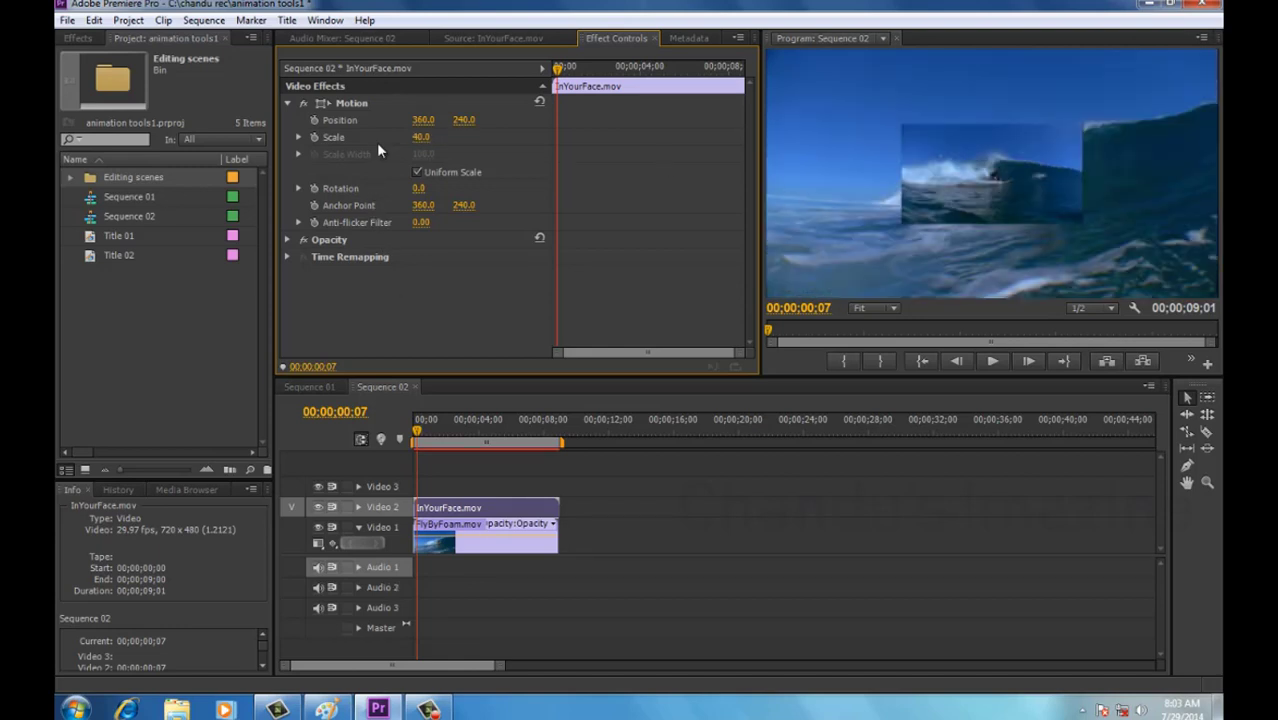
pyautogui.moveTo(422, 119); pyautogui.dragTo(362, 156)
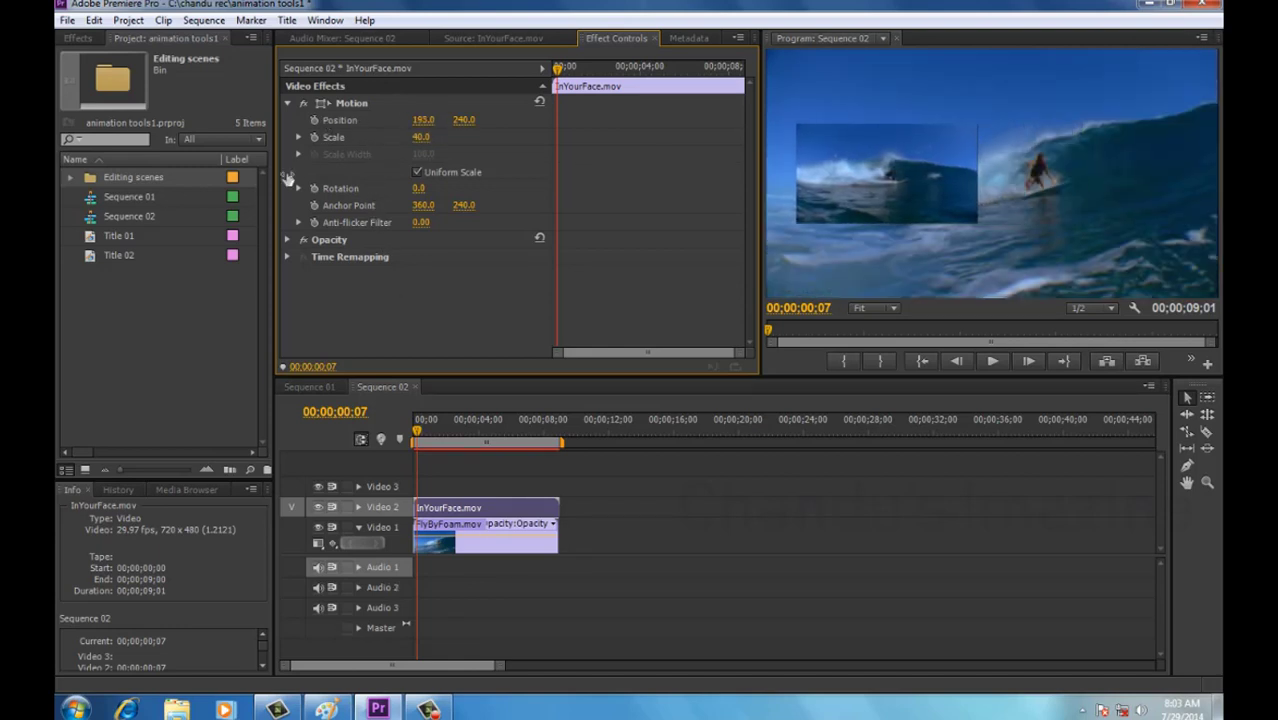
pyautogui.moveTo(464, 119); pyautogui.dragTo(534, 126)
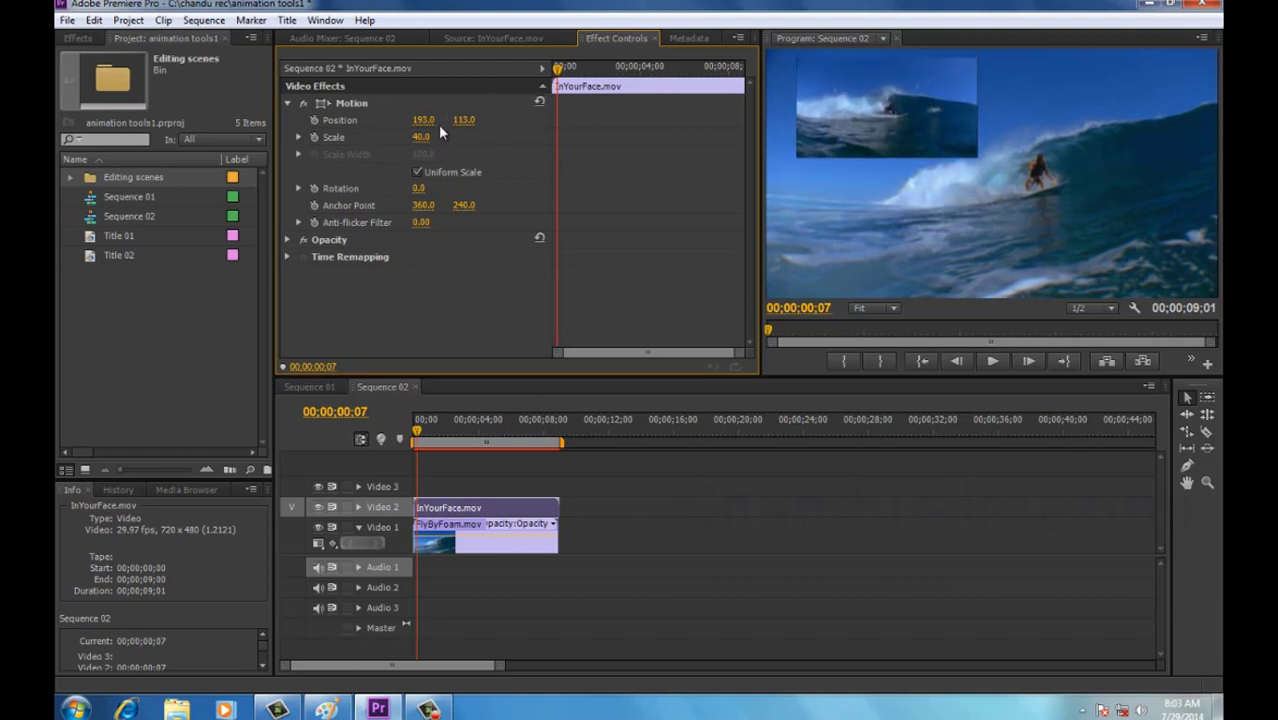
# Keyframe the InYourFace.mov clip's Position from -197, 113 at 00;00;00;07 to 521, 113 at 00;00;01;14.
pyautogui.click(314, 121)
pyautogui.moveTo(420, 120); pyautogui.dragTo(106, 172)
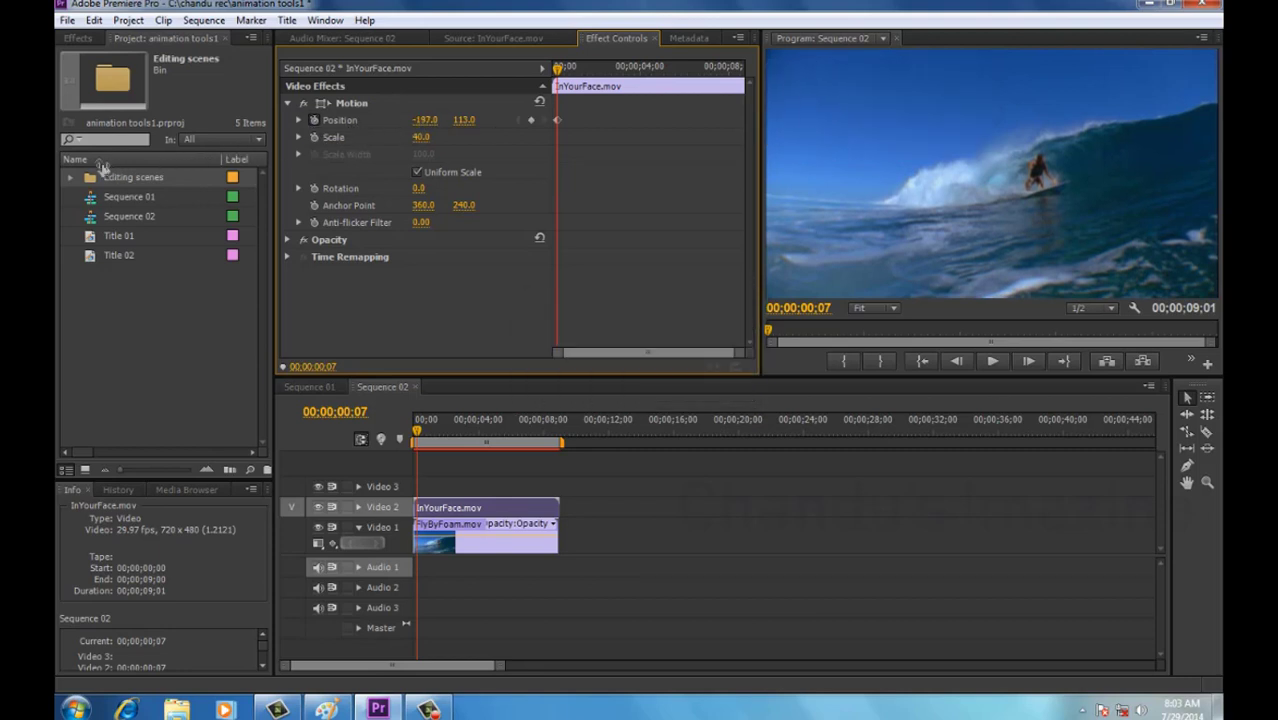
pyautogui.click(584, 68)
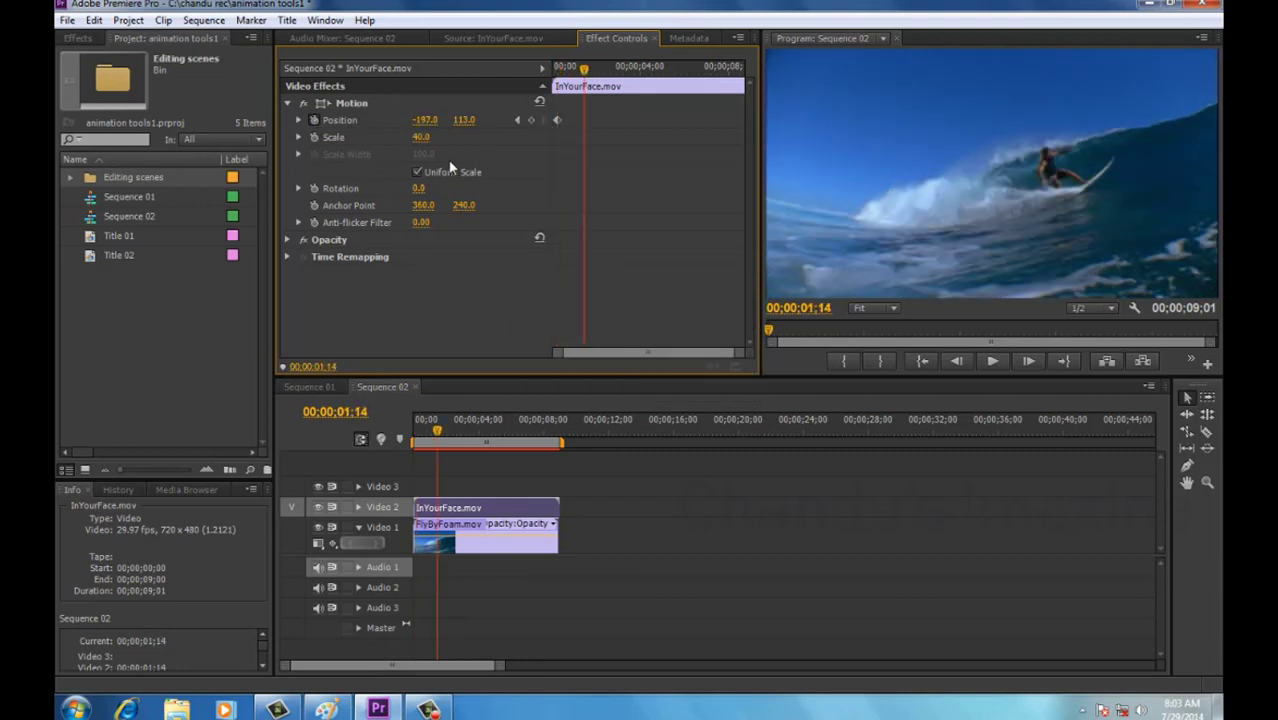
pyautogui.moveTo(422, 120)
pyautogui.mouseDown()
pyautogui.moveTo(720, 152)
pyautogui.moveTo(1056, 159)
pyautogui.moveTo(437, 121)
pyautogui.mouseUp()
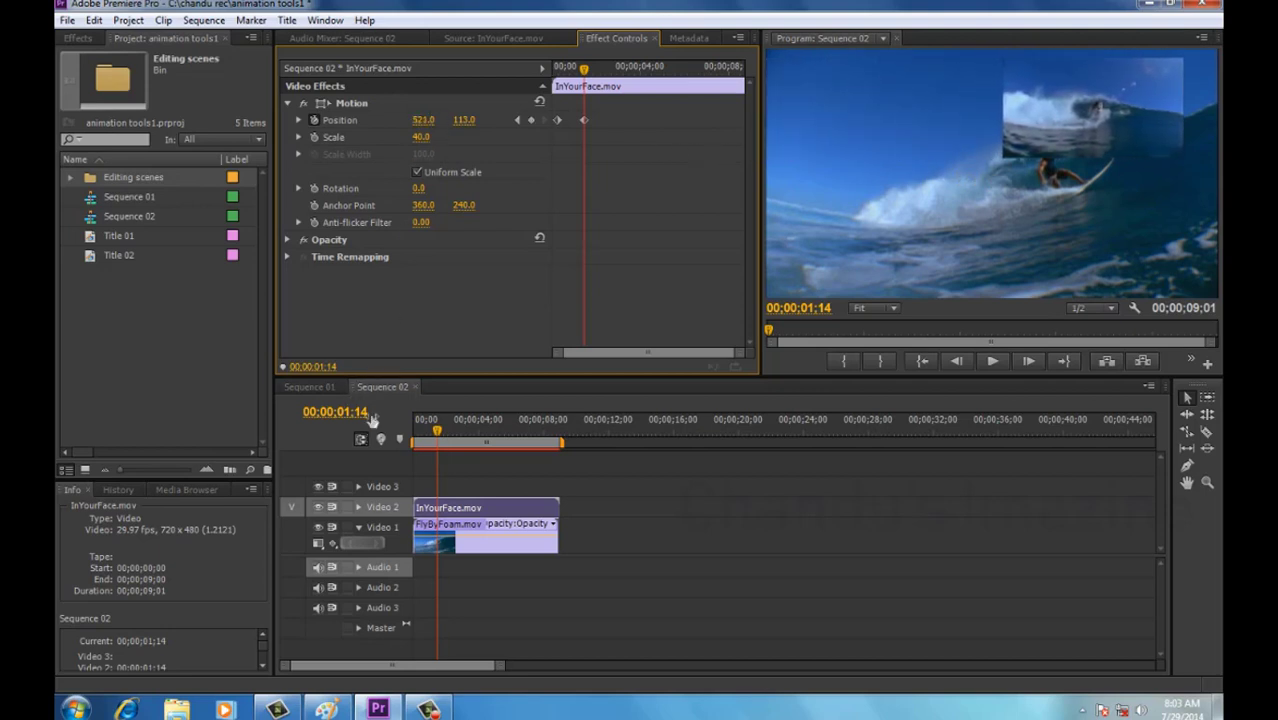
# Move the second Position keyframe of InYourFace.mov to about 00;00;03;28 and align the playhead with it.
pyautogui.moveTo(585, 119); pyautogui.dragTo(637, 129)
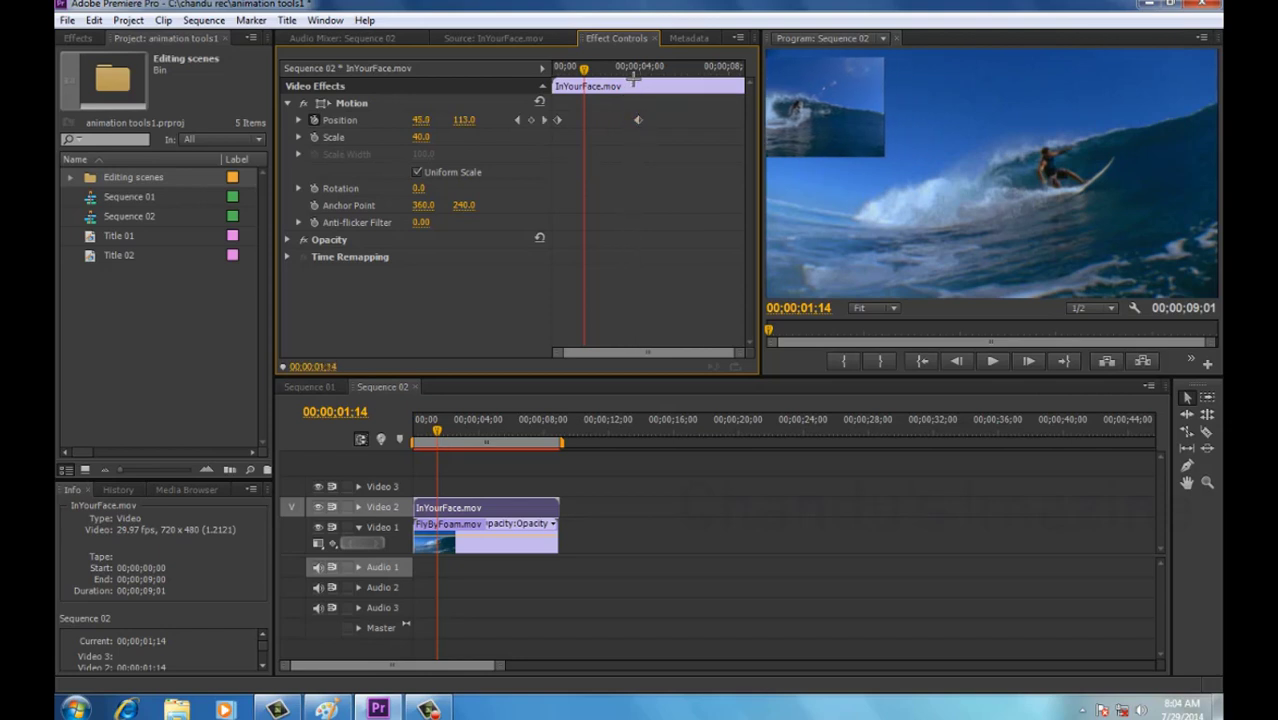
pyautogui.click(643, 68)
pyautogui.moveTo(643, 69); pyautogui.dragTo(639, 69)
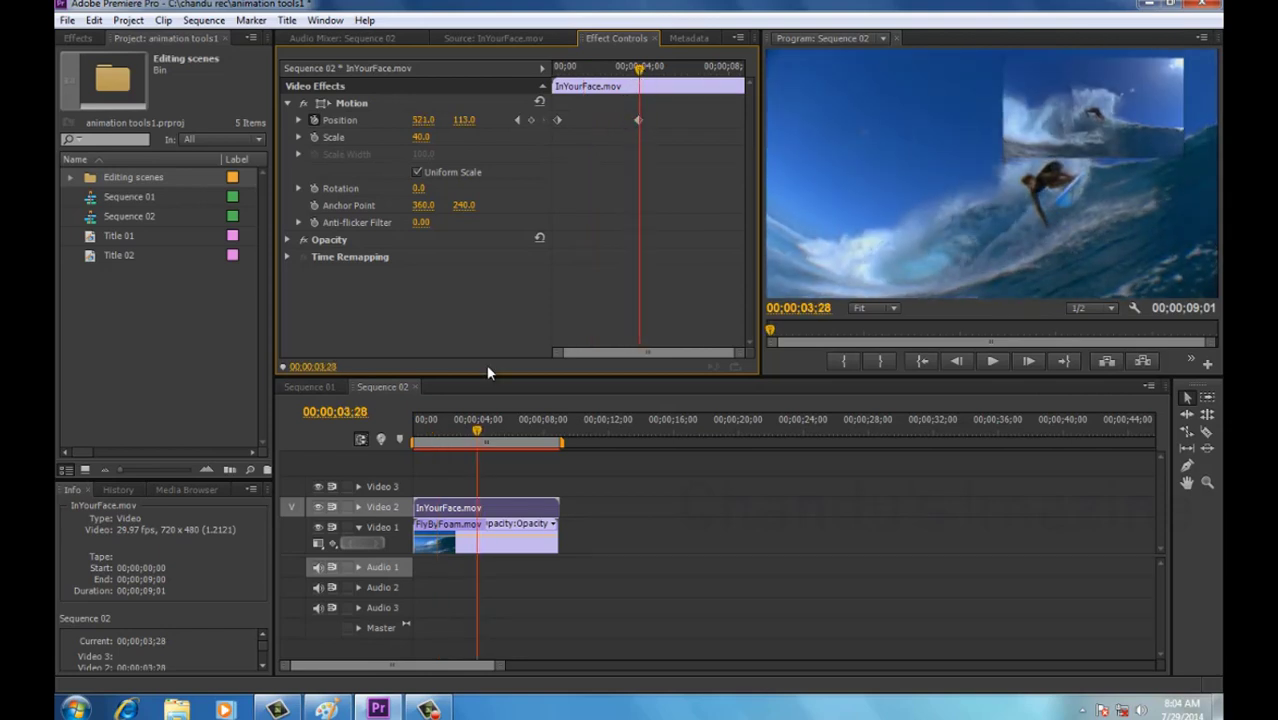
# Play the sequence from the start in a maximized Program monitor to review the picture-in-picture slide.
pyautogui.moveTo(455, 435); pyautogui.dragTo(412, 444)
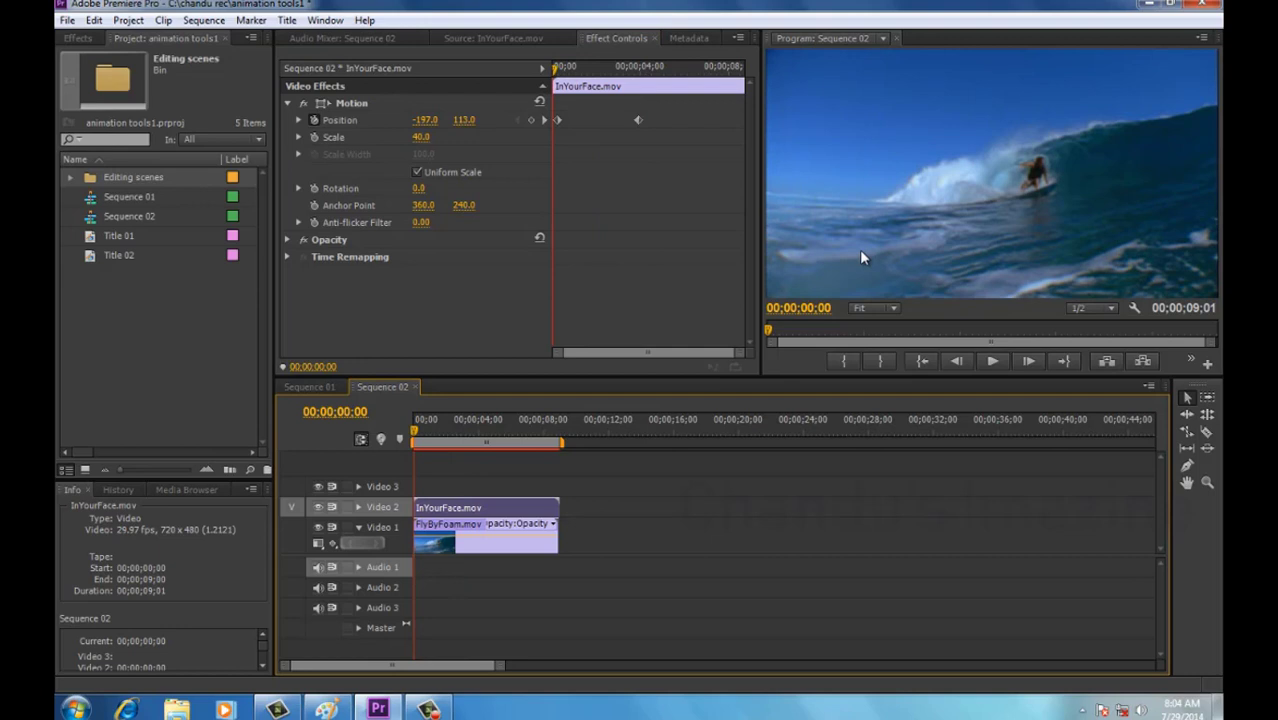
pyautogui.press('`')
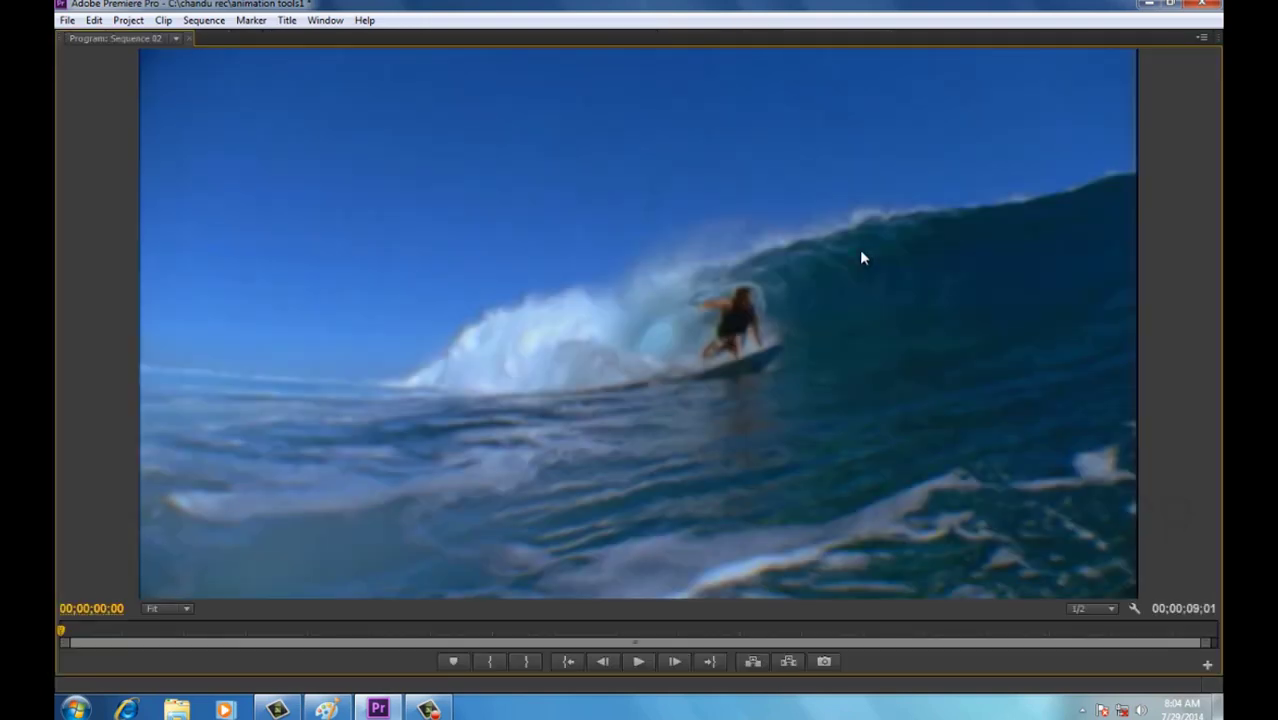
pyautogui.press('space')
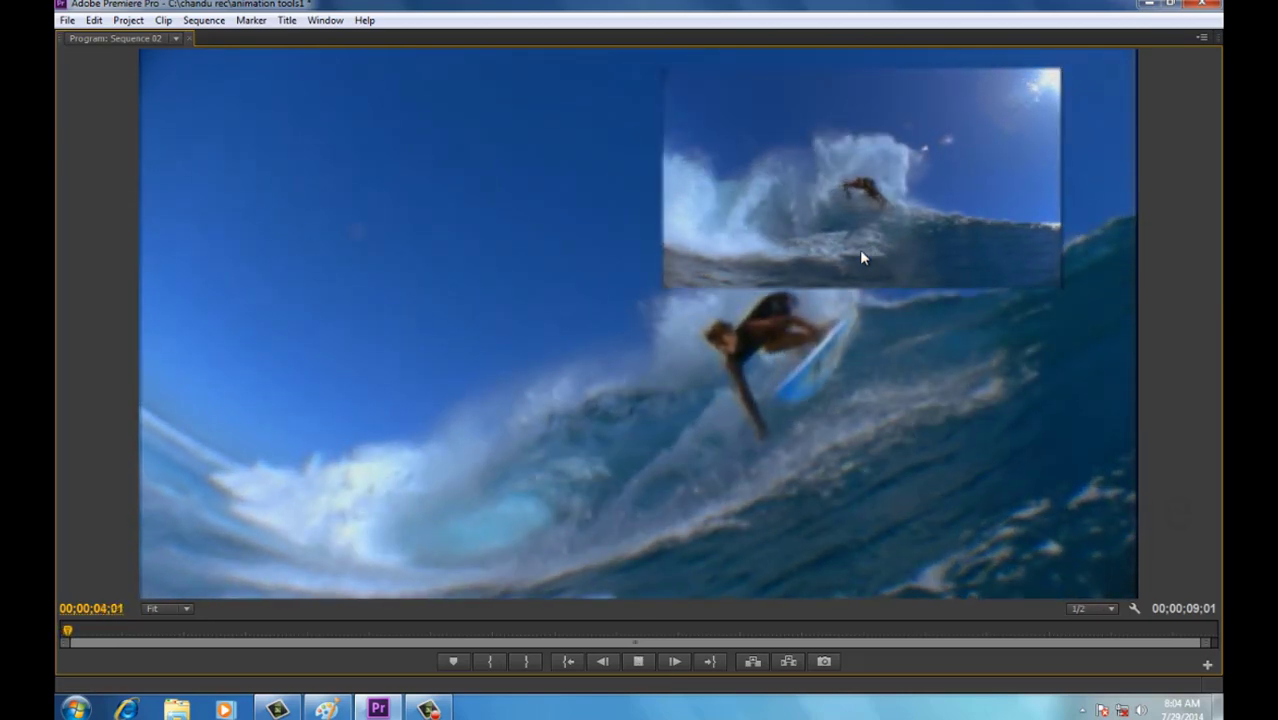
pyautogui.press('space')
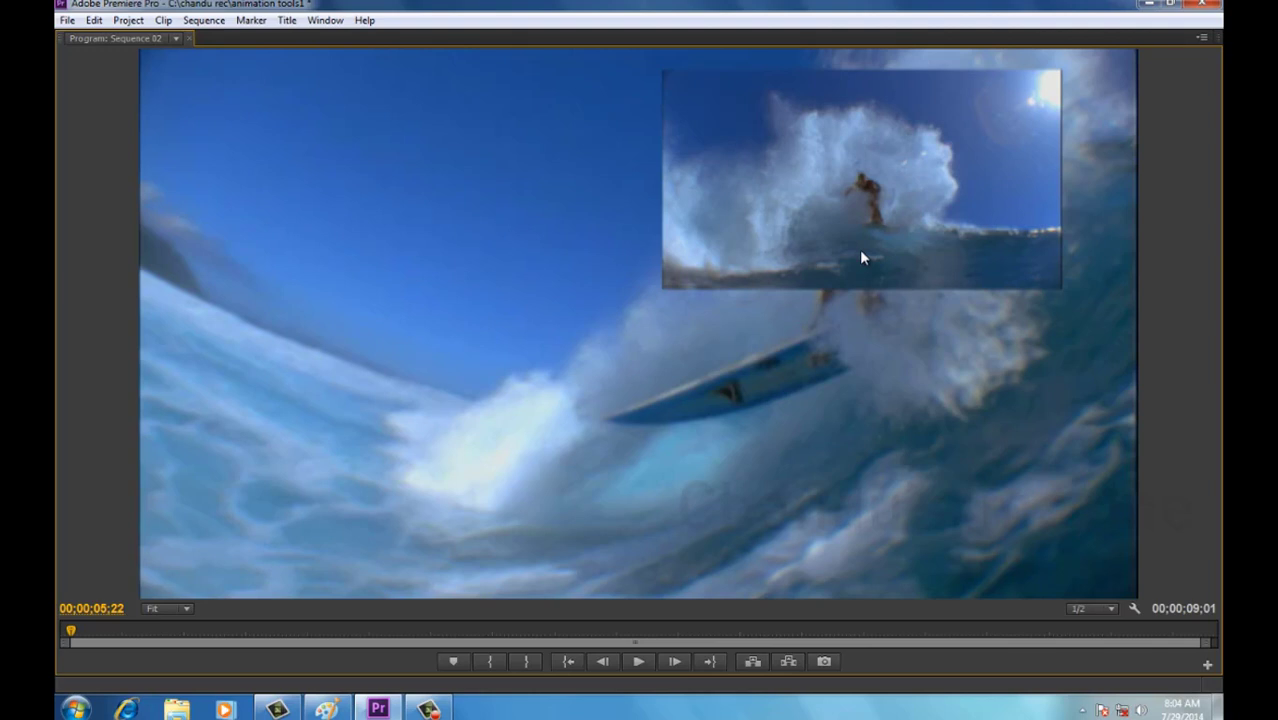
pyautogui.press('`')
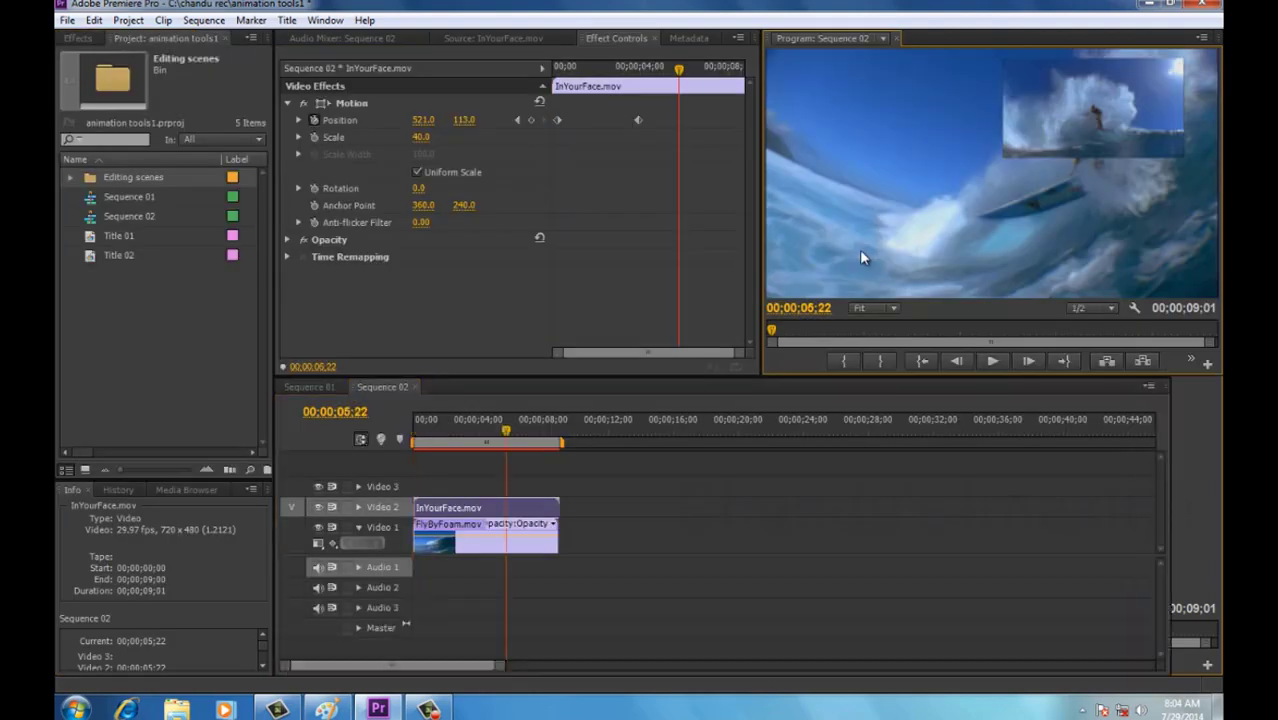
# Delete both clips from Sequence 02 and assign the source video to the Video 1 track.
pyautogui.moveTo(729, 547); pyautogui.dragTo(533, 510)
pyautogui.press('Delete')
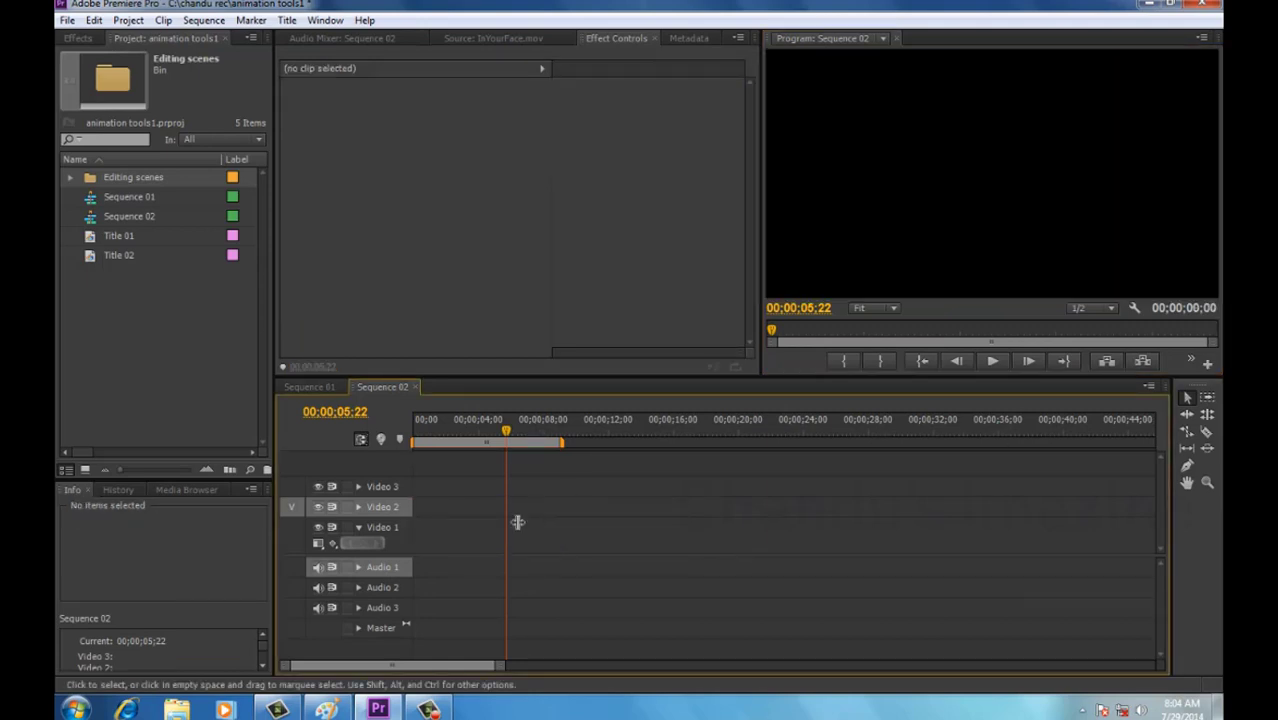
pyautogui.rightClick(403, 535)
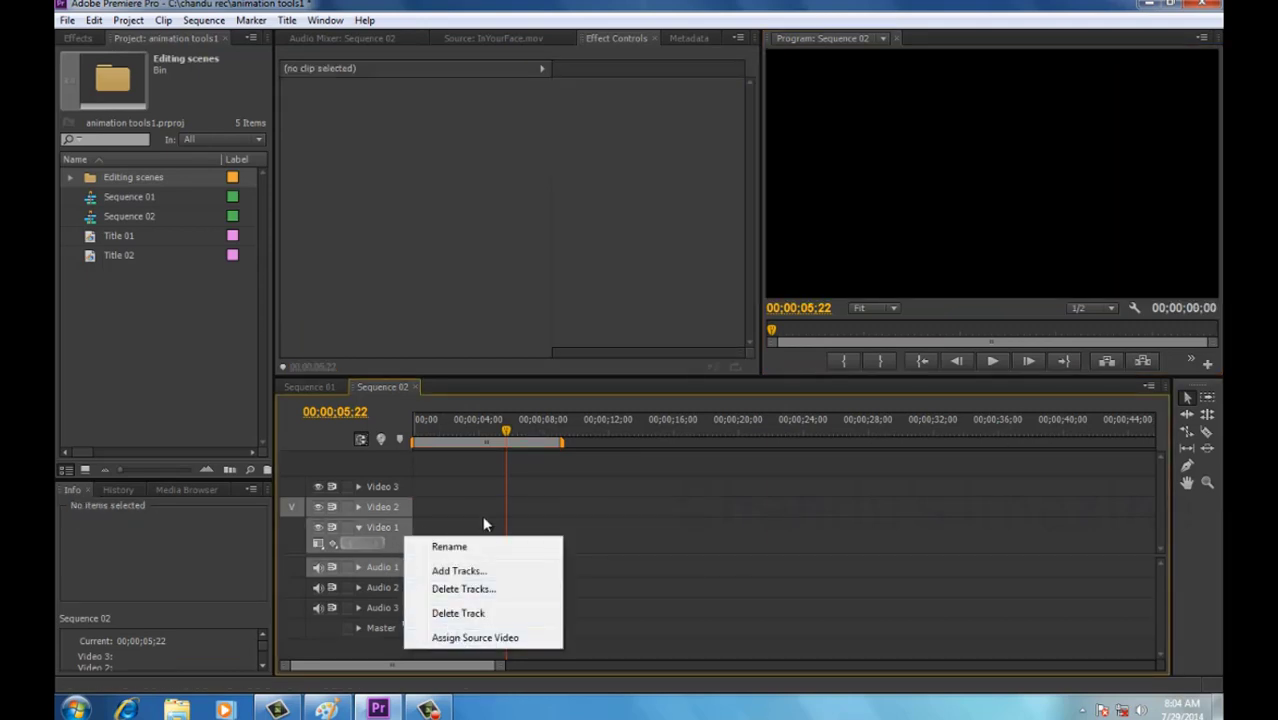
pyautogui.click(499, 489)
pyautogui.click(398, 541)
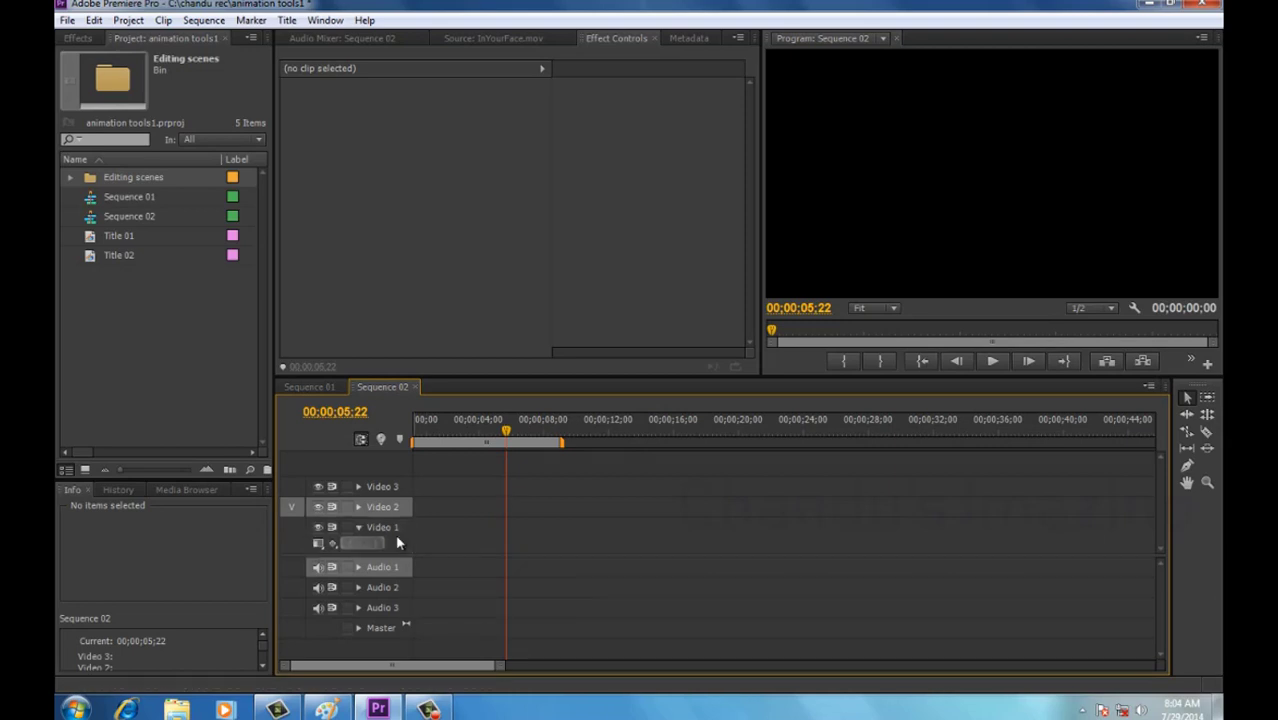
pyautogui.rightClick(397, 542)
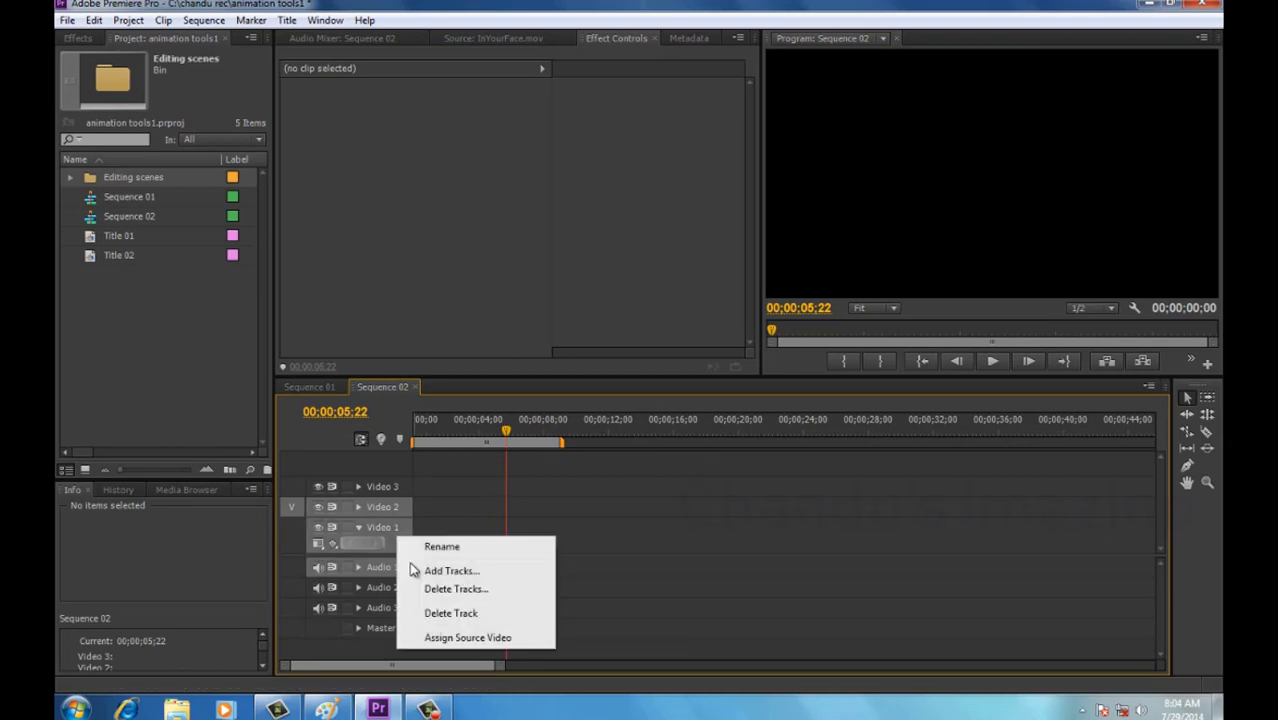
pyautogui.click(436, 638)
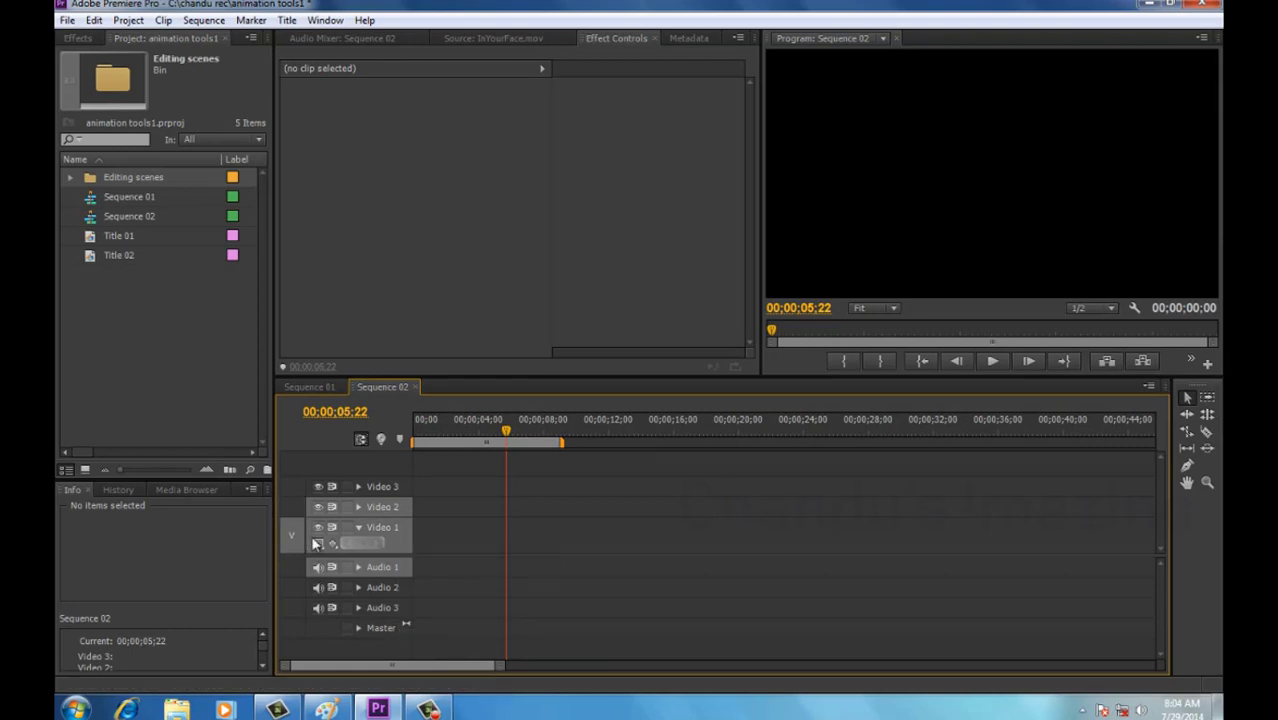
# Untarget the Video 2 track and return the playhead to the start of Sequence 02.
pyautogui.click(403, 513)
pyautogui.click(497, 428)
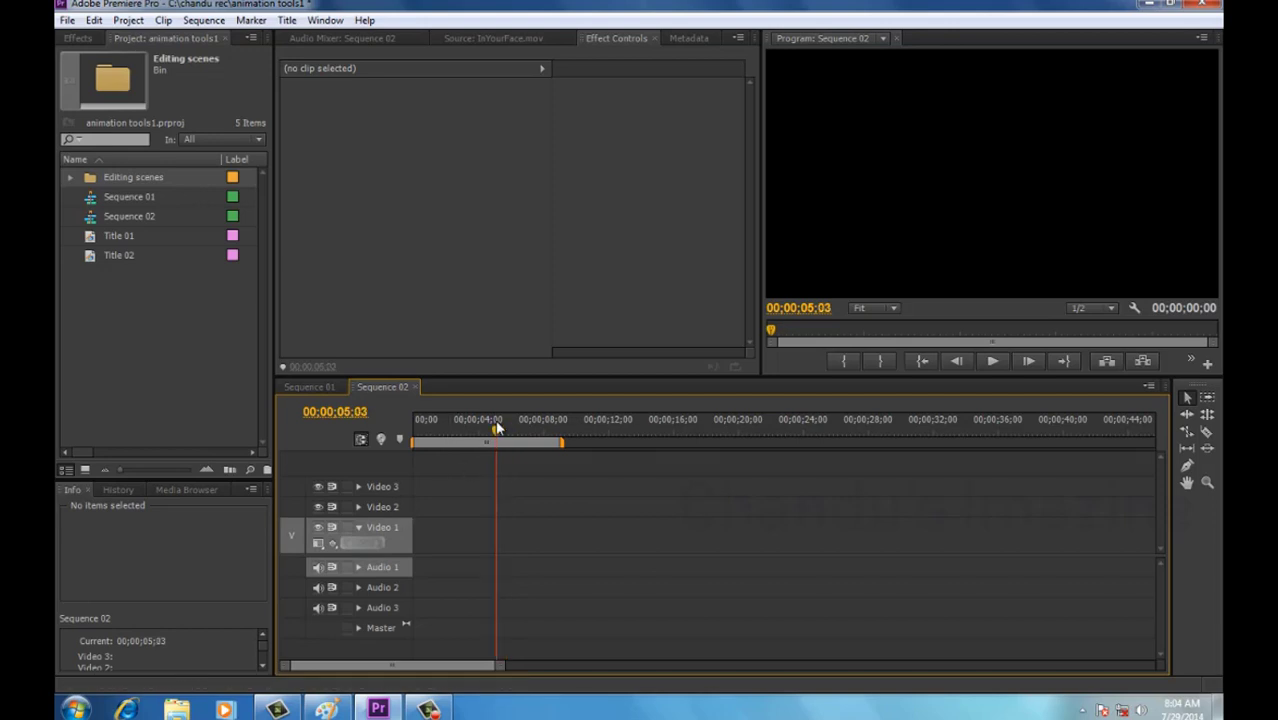
pyautogui.press('Home')
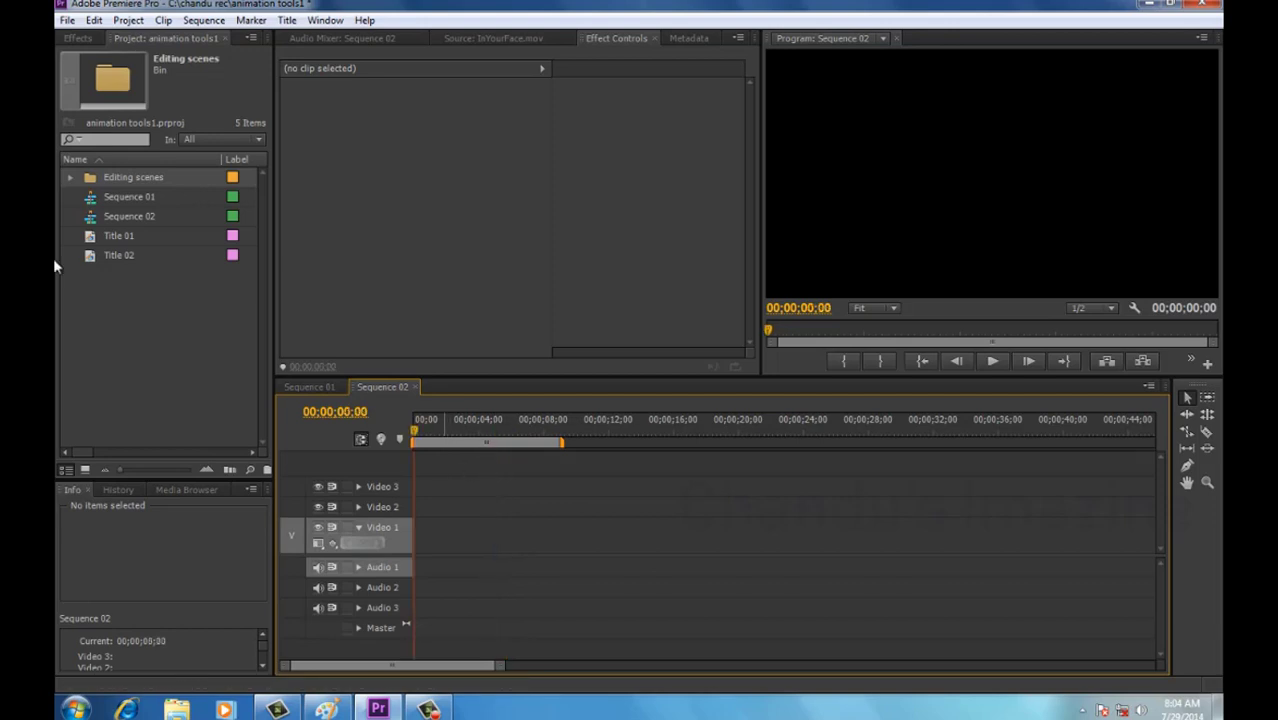
# Insert RastaFace.mov from the Editing scenes bin on Video 1 and return the playhead to the start of Sequence 02.
pyautogui.doubleClick(88, 178)
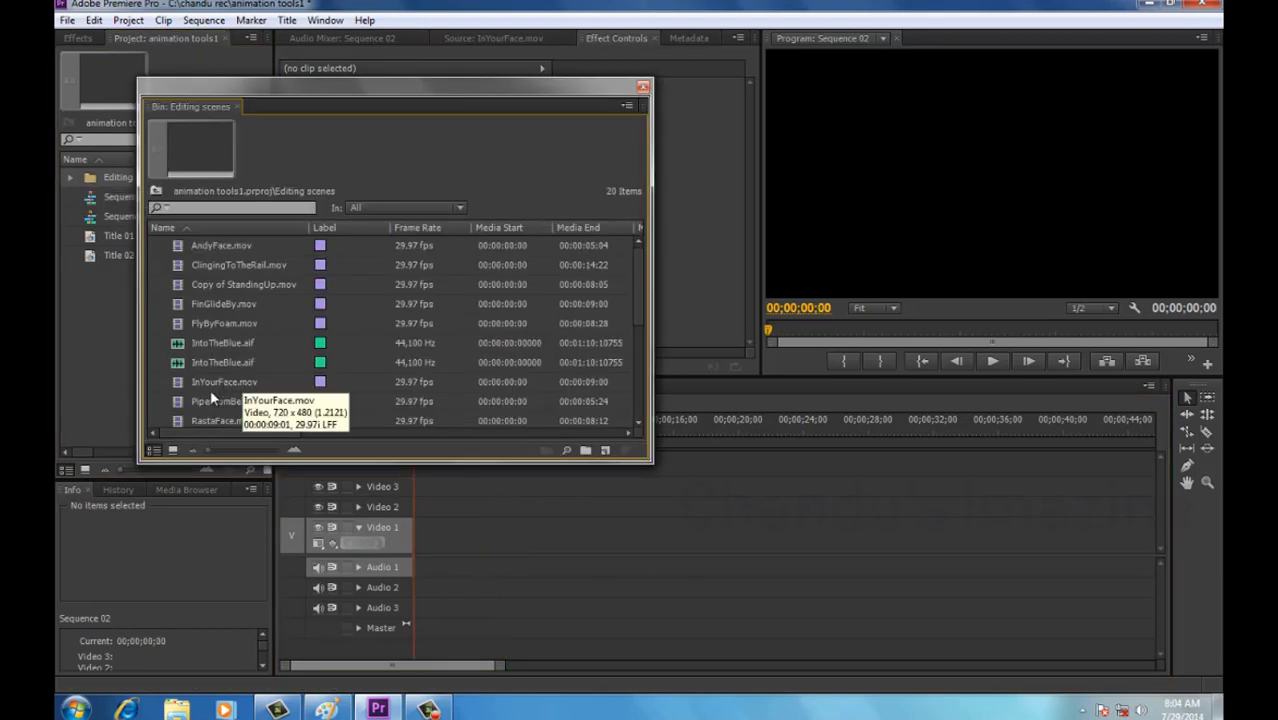
pyautogui.click(174, 451)
pyautogui.scroll(-4, 249, 348)
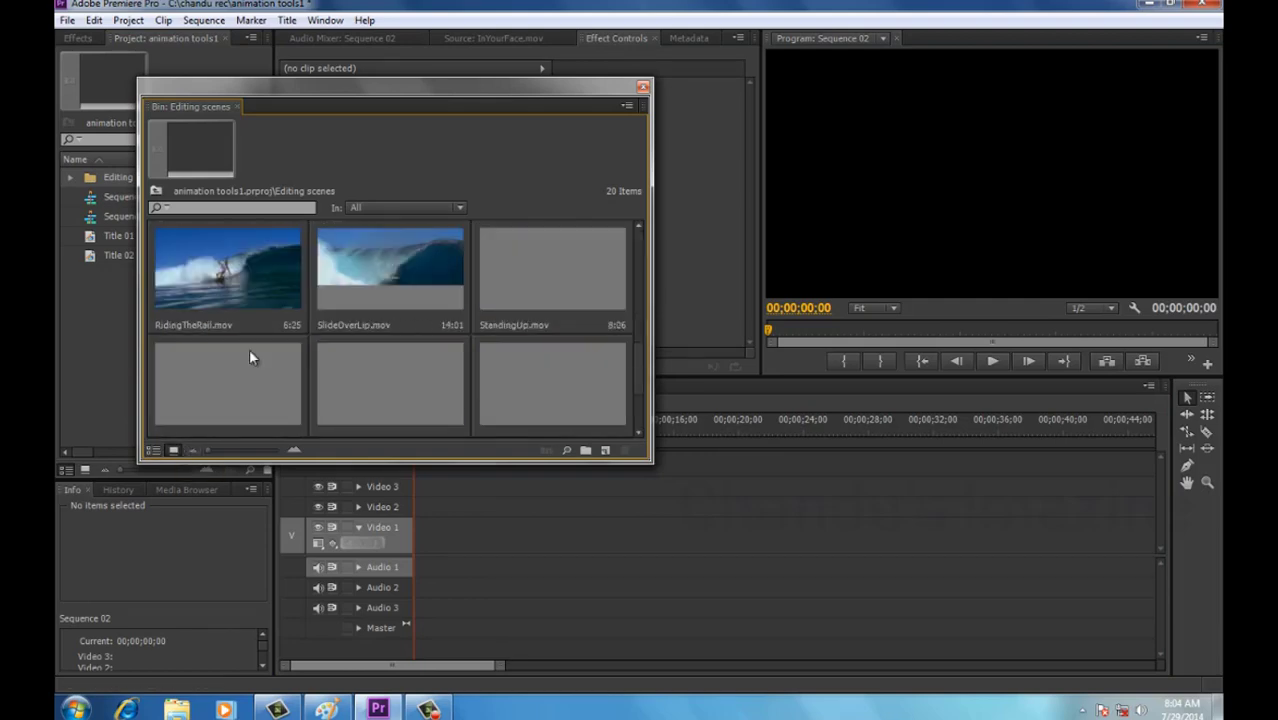
pyautogui.doubleClick(252, 314)
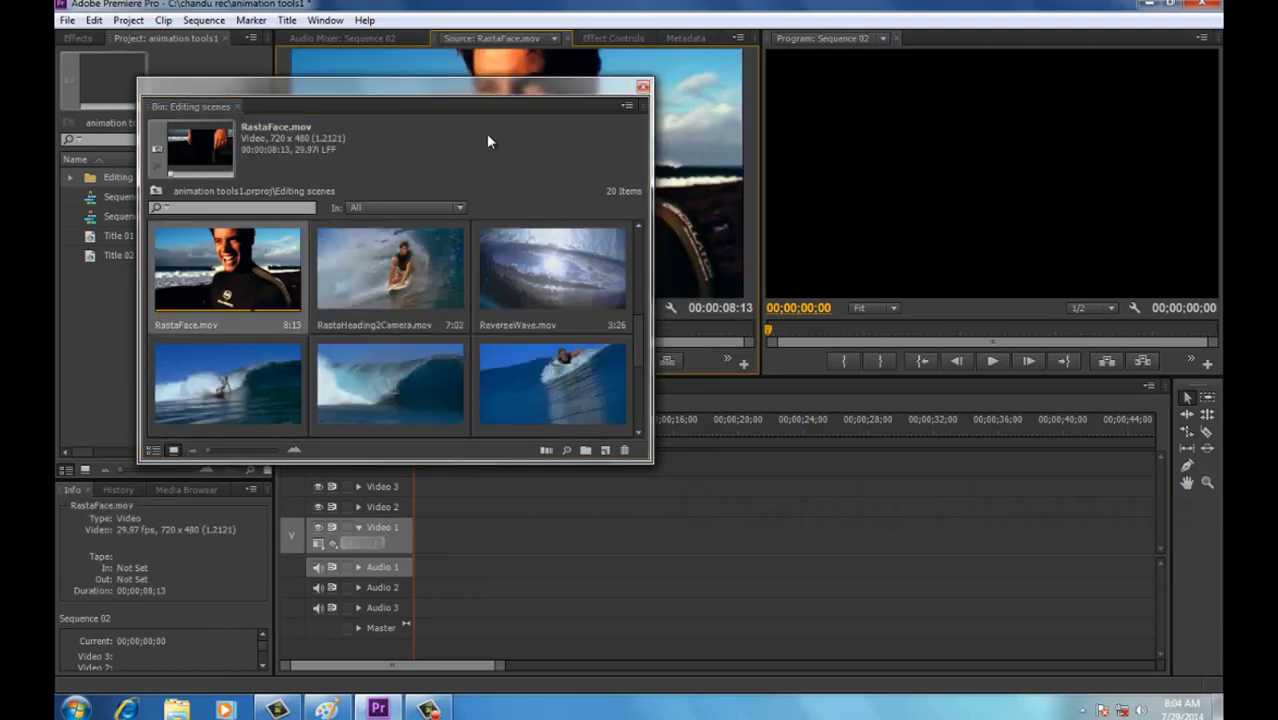
pyautogui.click(642, 86)
pyautogui.press(',')
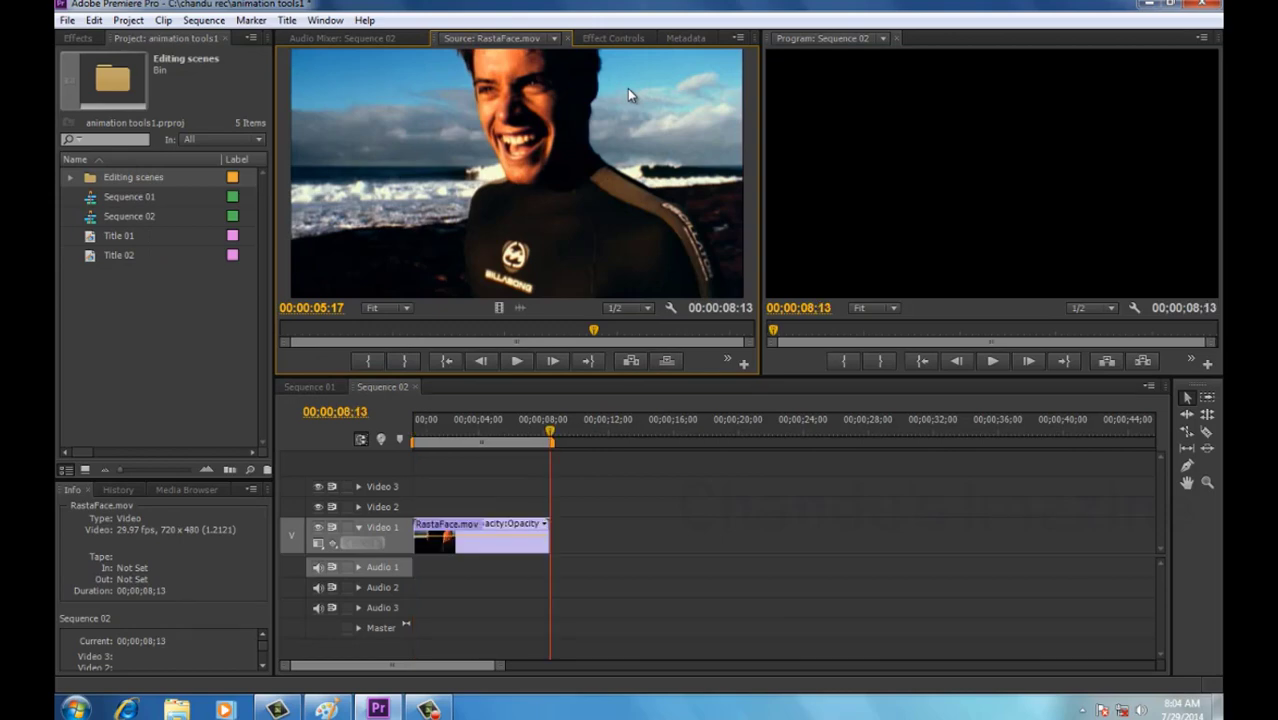
pyautogui.moveTo(457, 419); pyautogui.dragTo(332, 438)
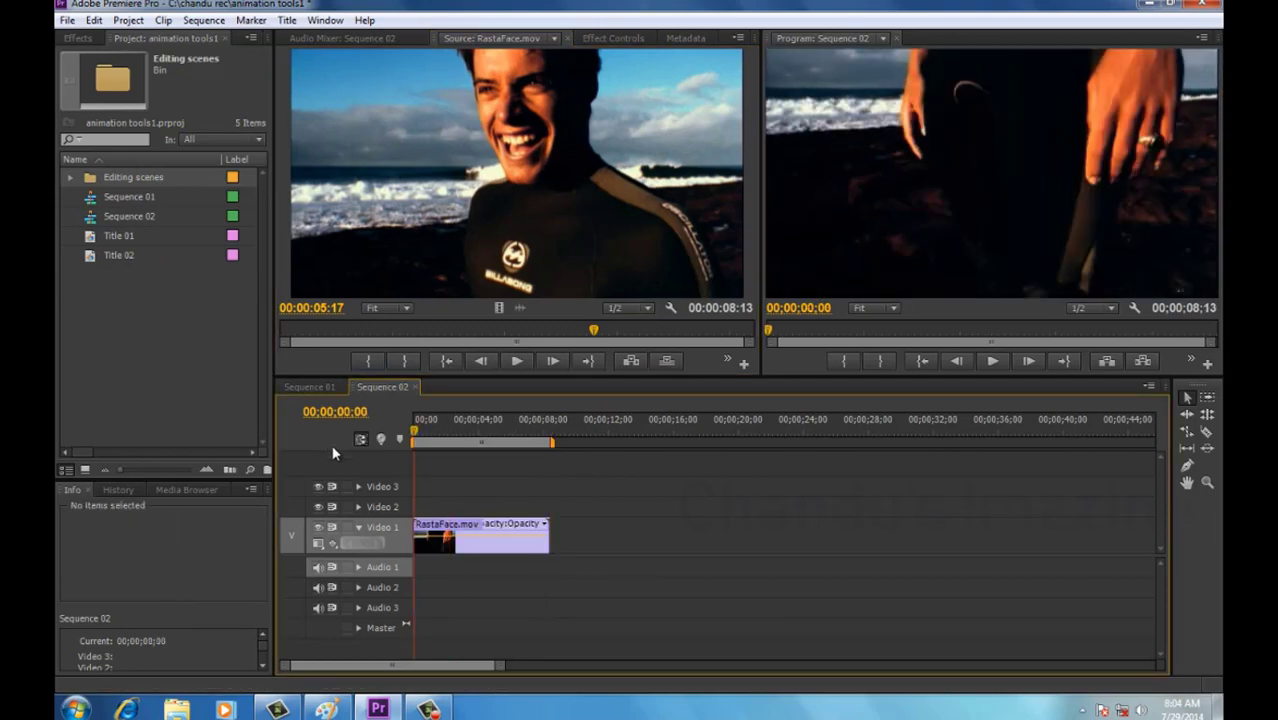
pyautogui.moveTo(426, 426); pyautogui.dragTo(411, 448)
# Open RidingTheRail.mov from the Editing scenes bin in the Source monitor.
pyautogui.doubleClick(91, 178)
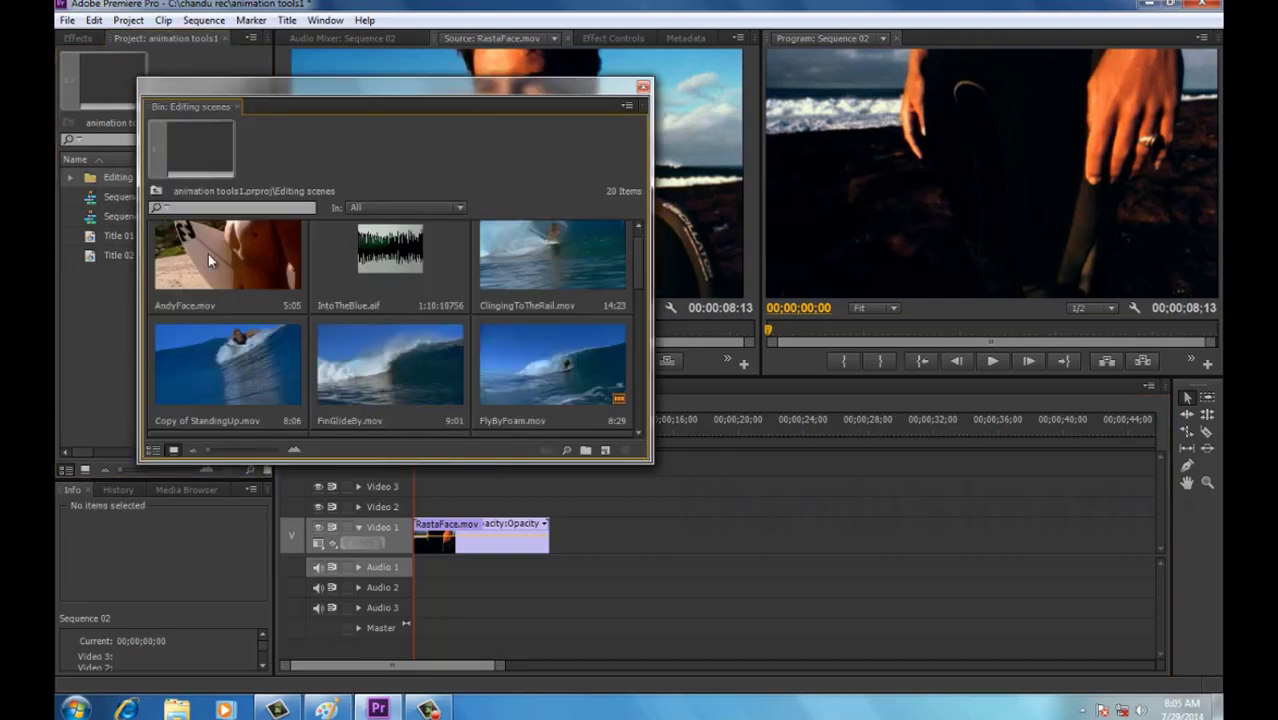
pyautogui.scroll(-4, 538, 320)
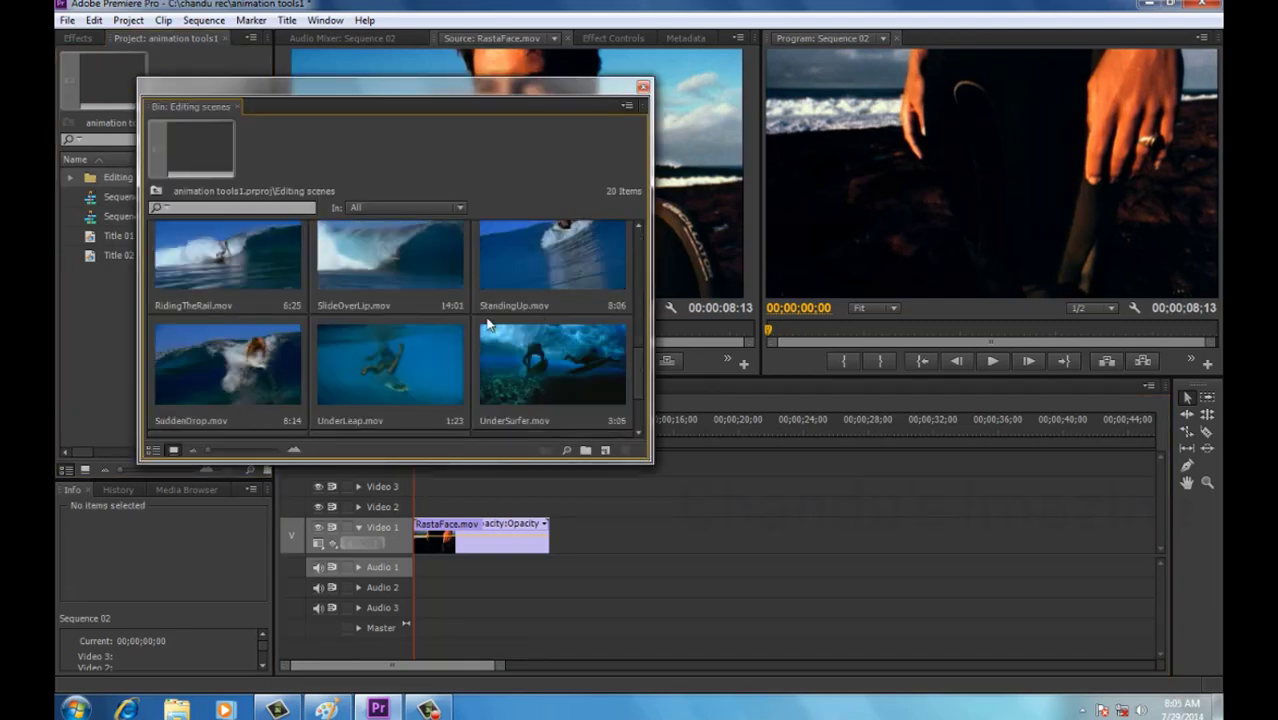
pyautogui.doubleClick(210, 259)
pyautogui.click(644, 88)
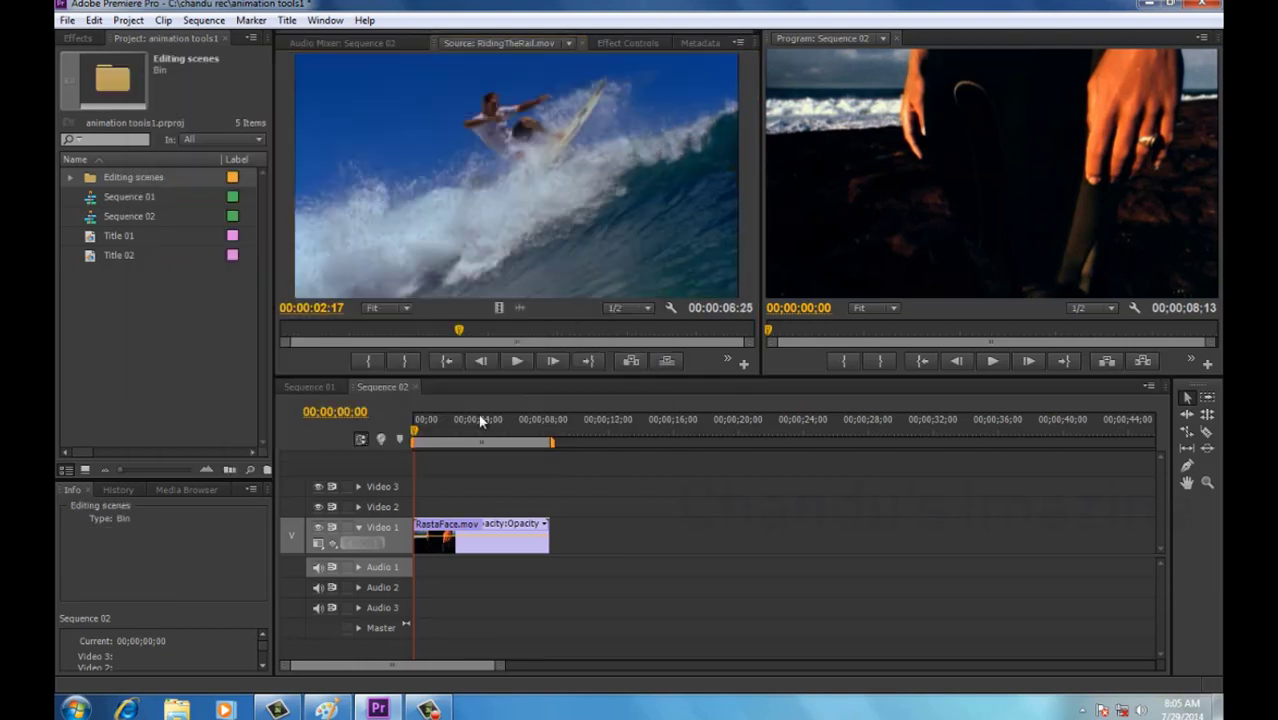
# Target the Video 2 track and assign the source video to it, leaving Video 1 and Audio 1 untargeted.
pyautogui.click(394, 504)
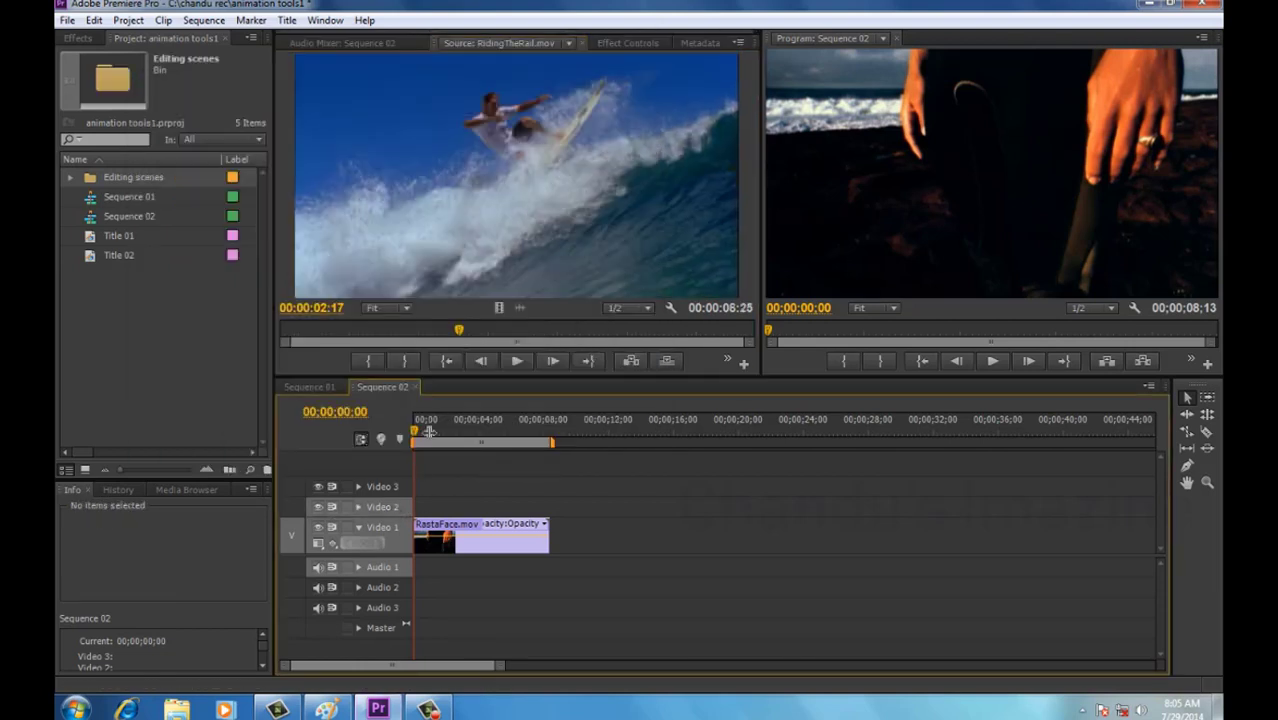
pyautogui.click(398, 509)
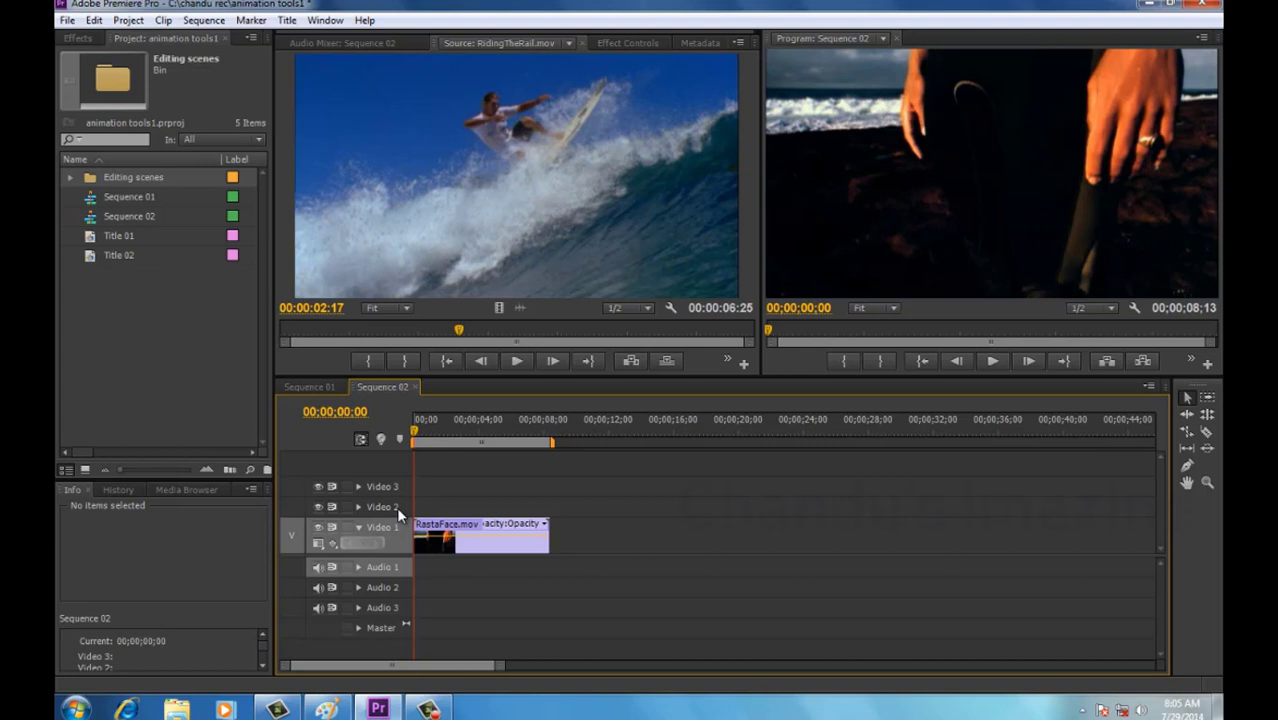
pyautogui.click(398, 509)
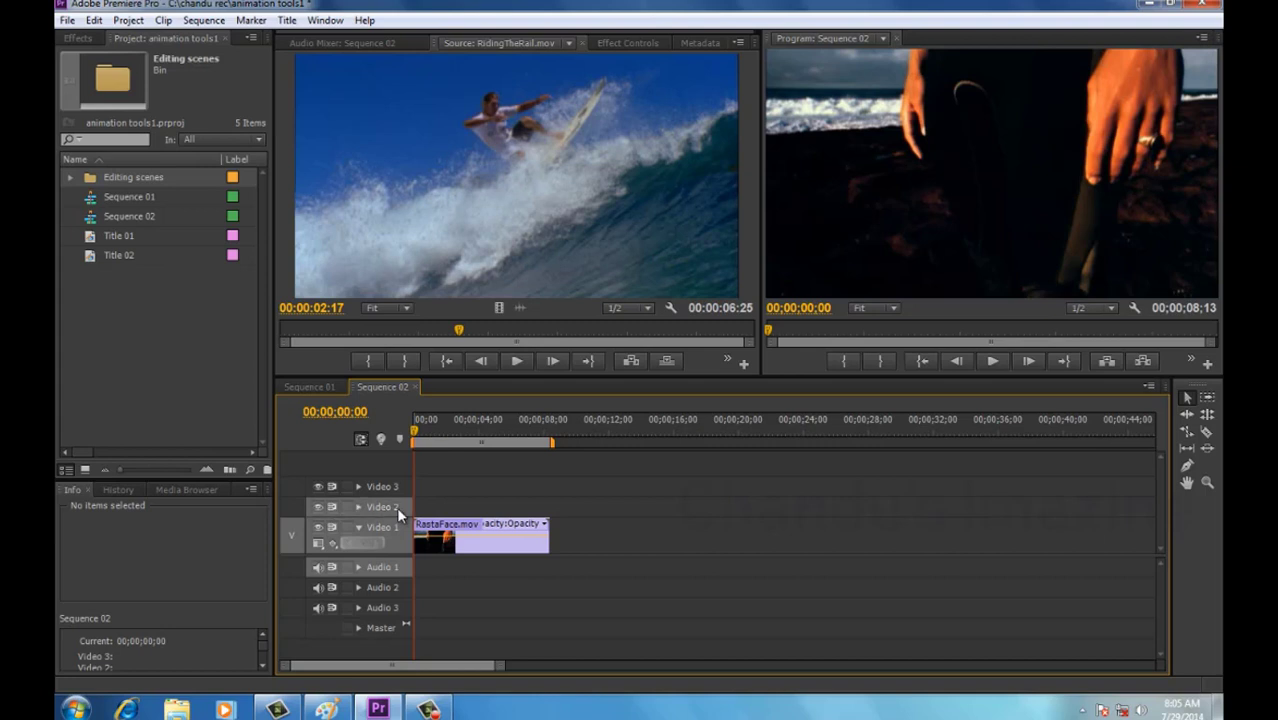
pyautogui.rightClick(396, 506)
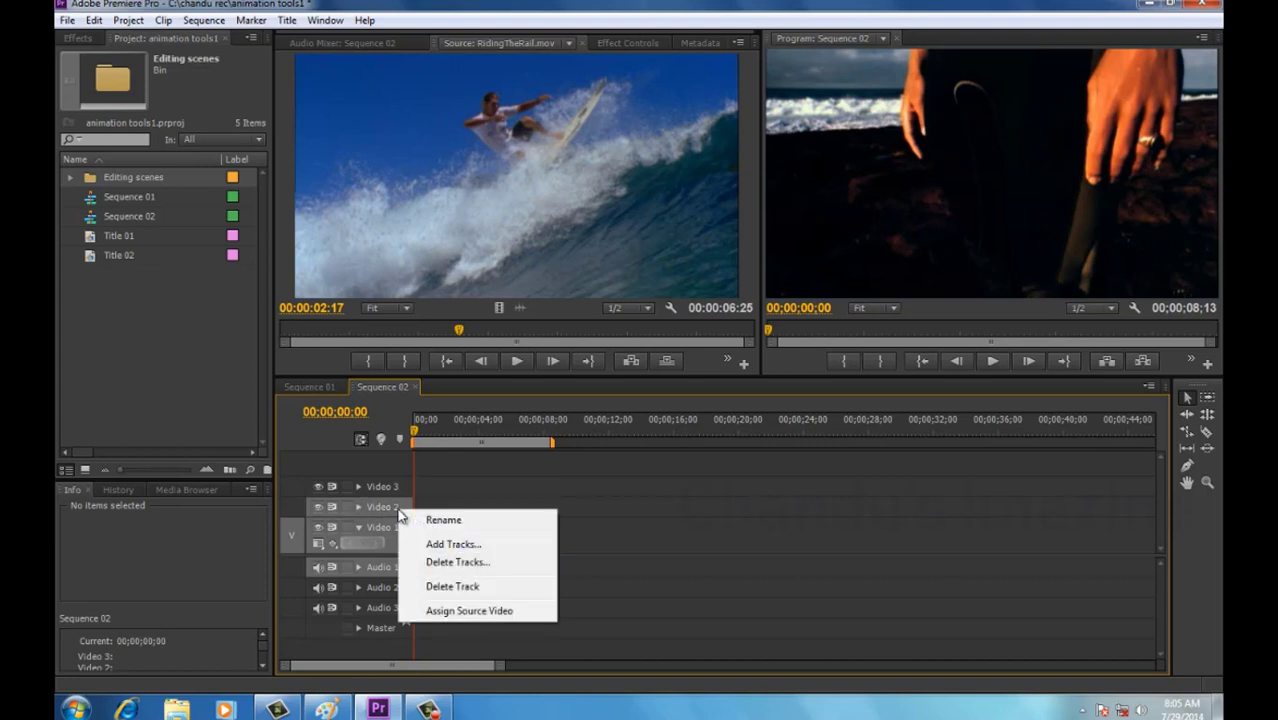
pyautogui.click(437, 611)
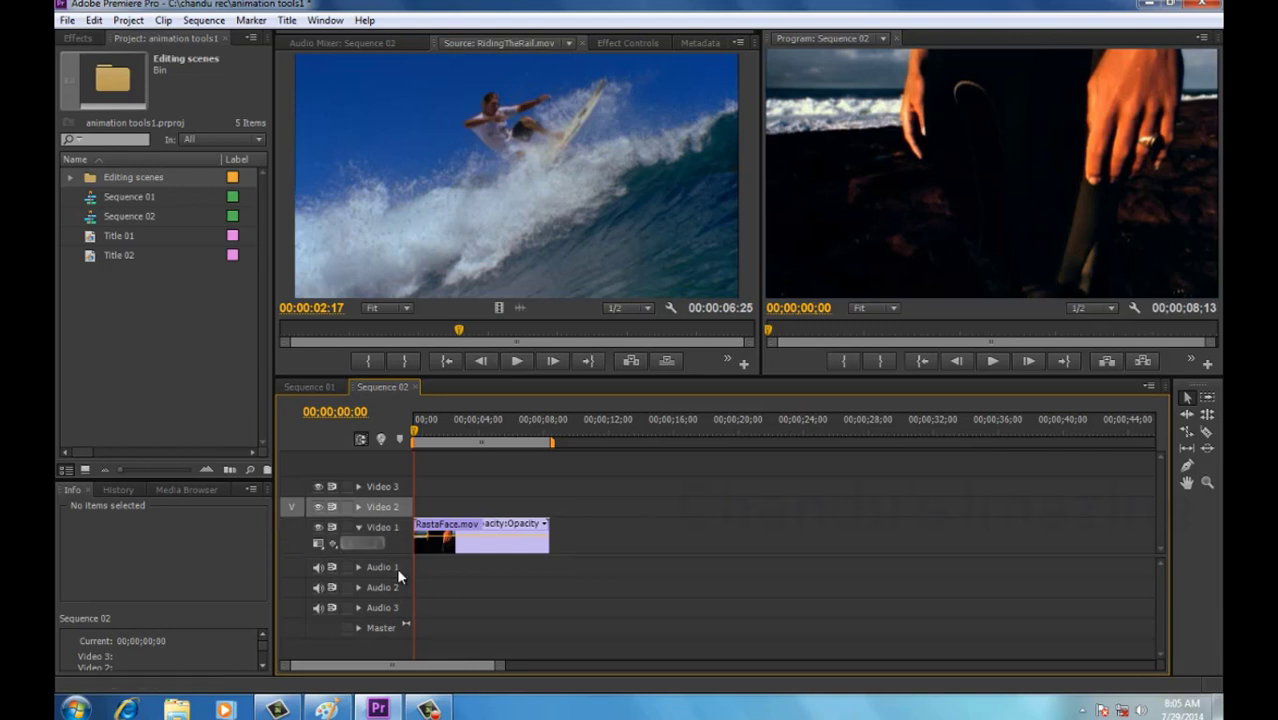
pyautogui.click(525, 232)
pyautogui.press('.')
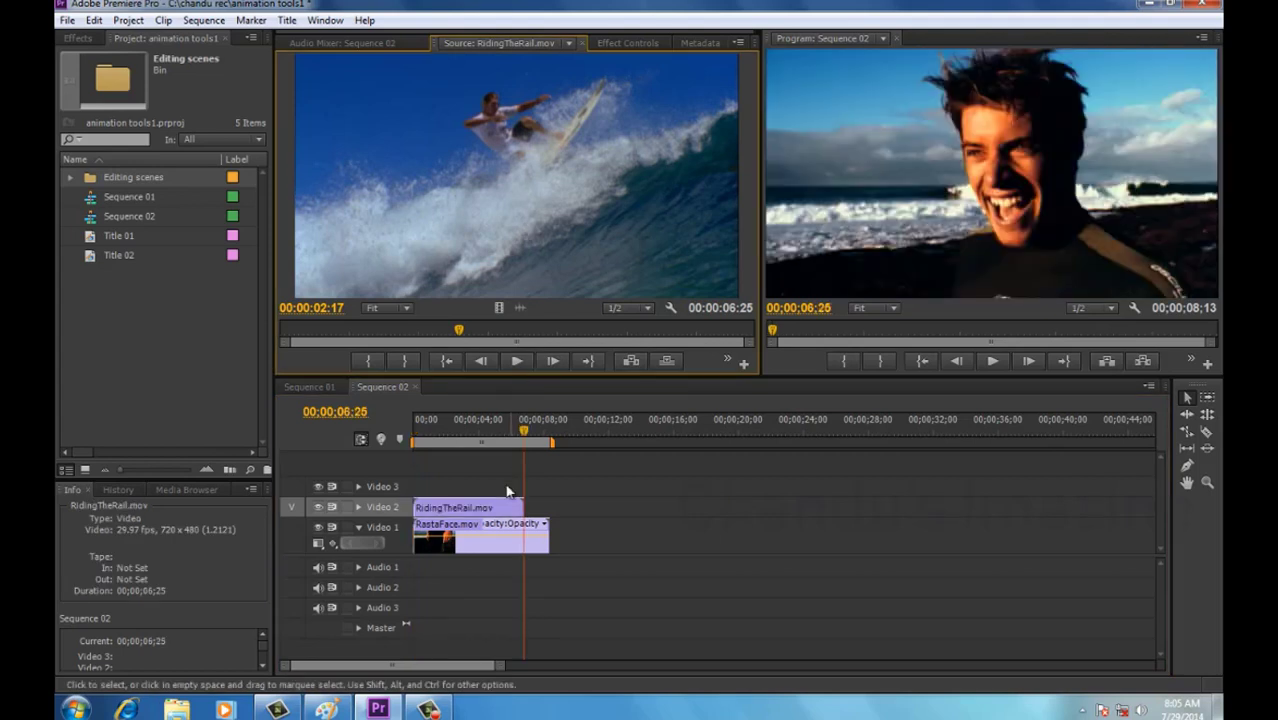
pyautogui.click(489, 512)
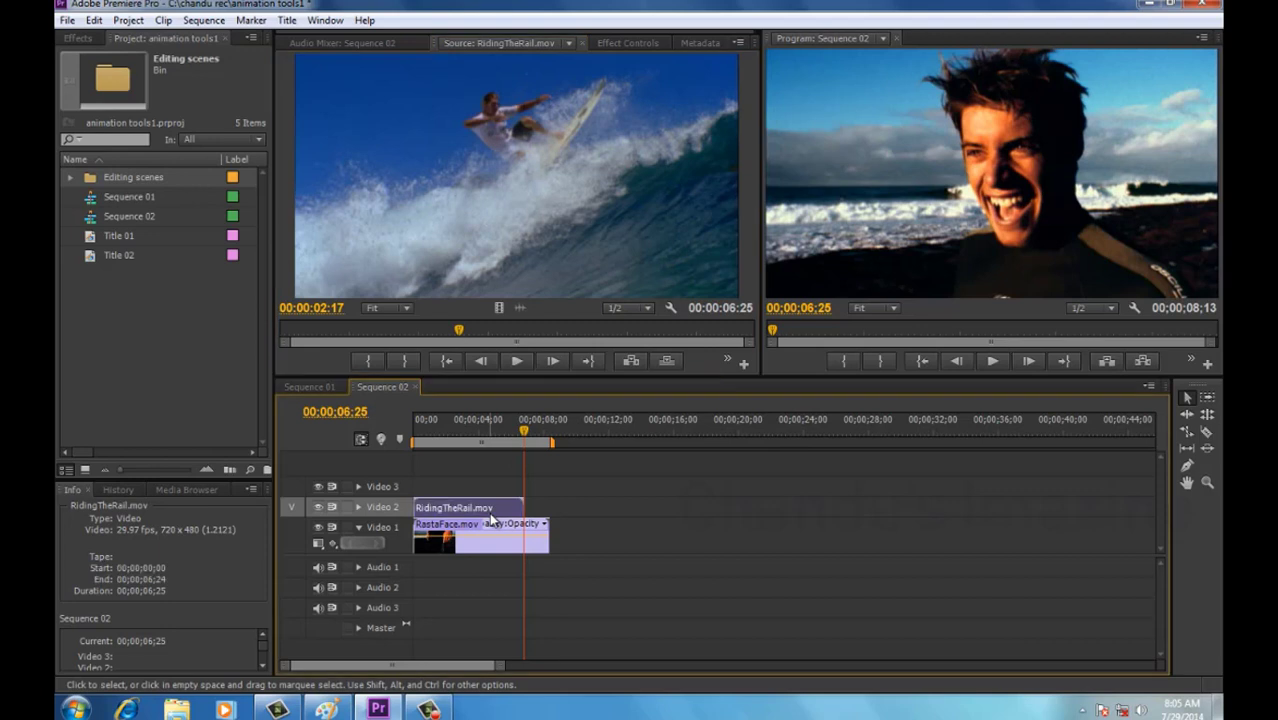
pyautogui.press('Delete')
pyautogui.click(446, 426)
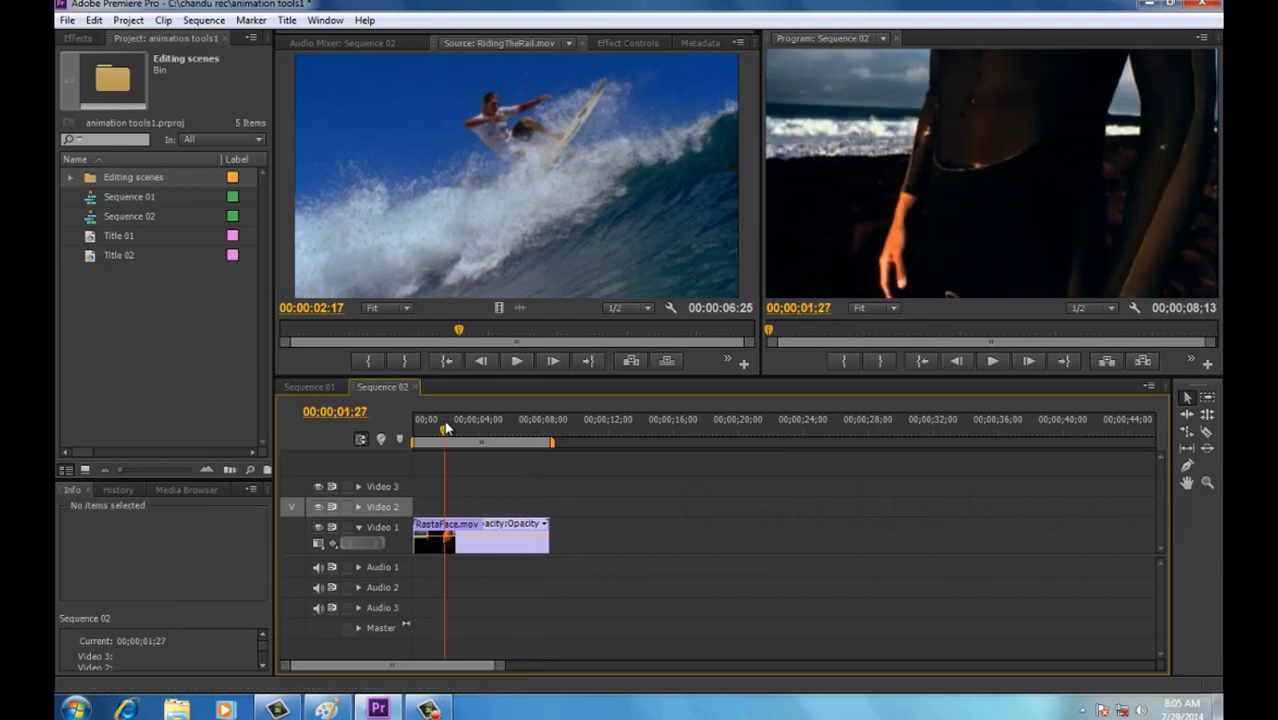
pyautogui.press('Home')
# Place RidingTheRail.mov on Video 2 at the start of Sequence 02 and return the playhead to 00;00;00;00.
pyautogui.click(474, 200)
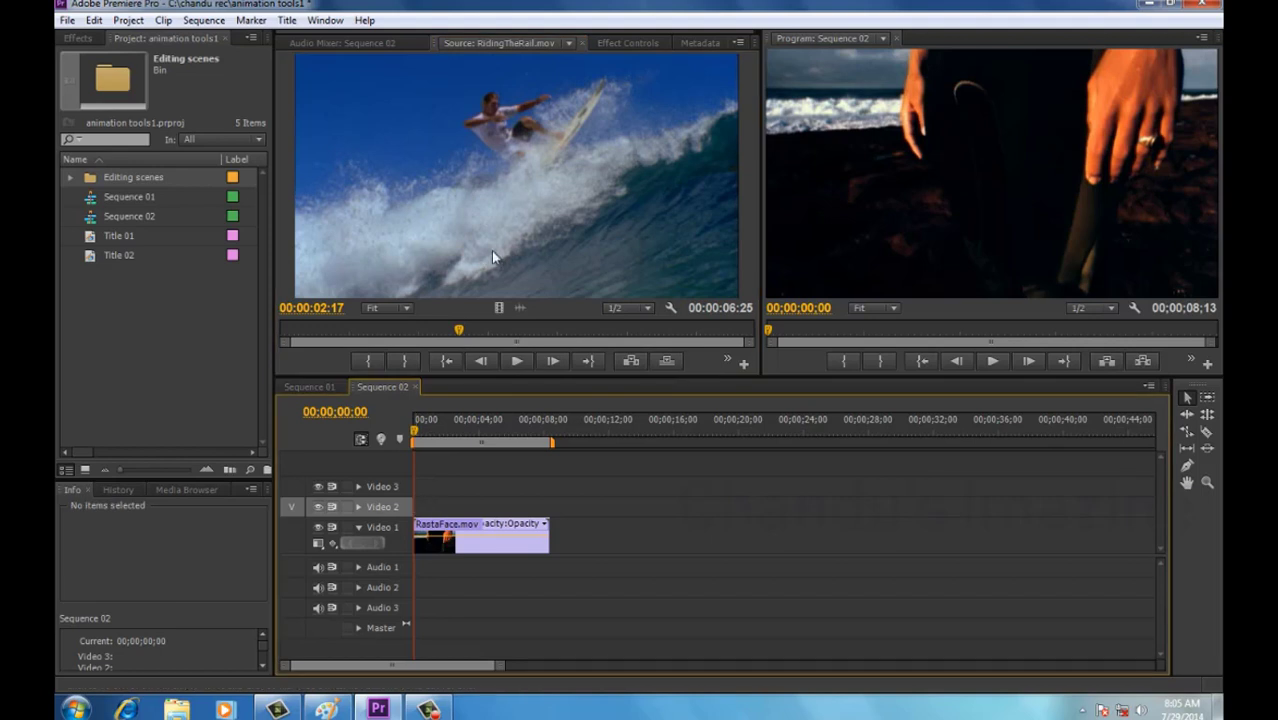
pyautogui.click(496, 442)
pyautogui.moveTo(630, 196); pyautogui.dragTo(858, 229)
pyautogui.click(520, 460)
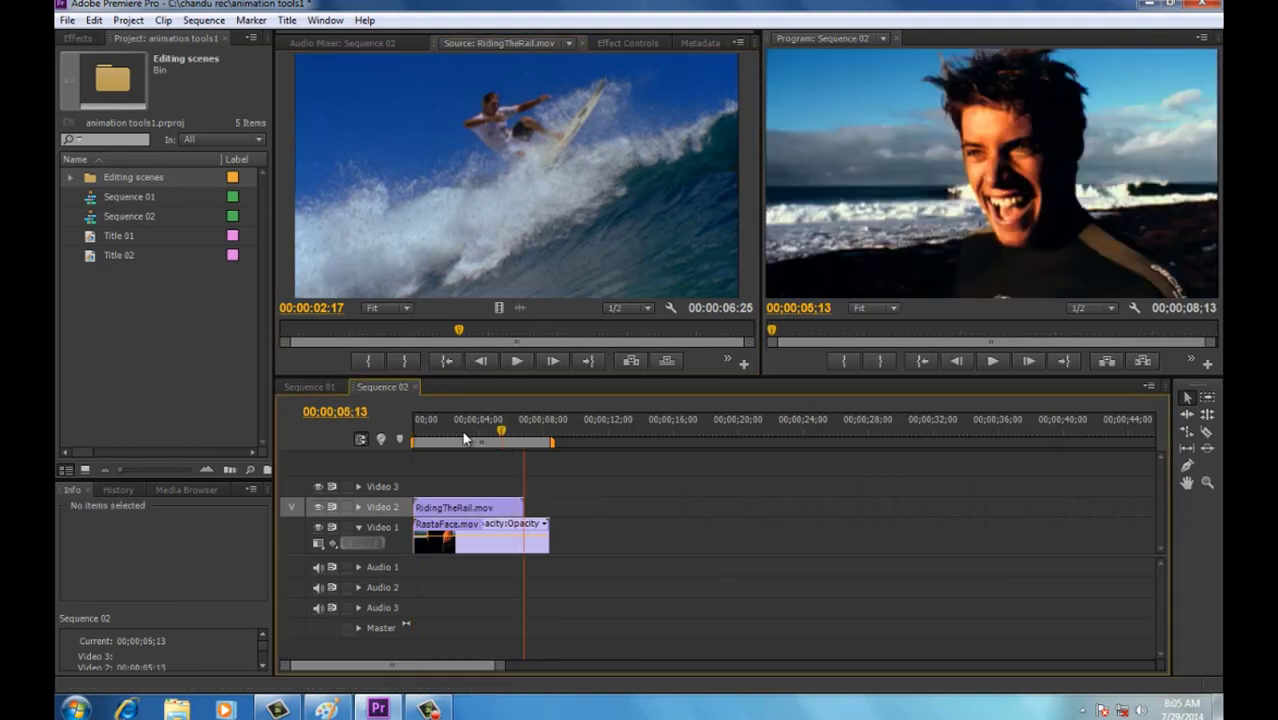
# Scale the RidingTheRail.mov clip on Video 2 to 40 in its Motion properties.
pyautogui.click(489, 510)
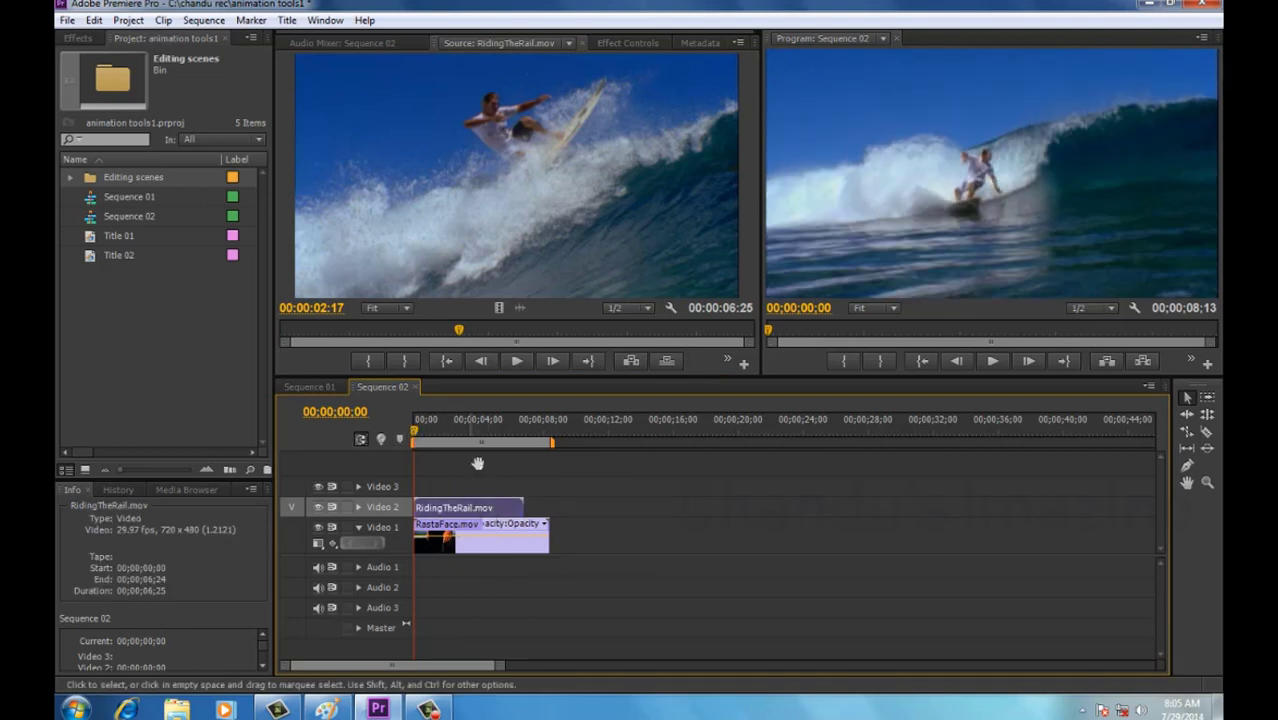
pyautogui.click(603, 43)
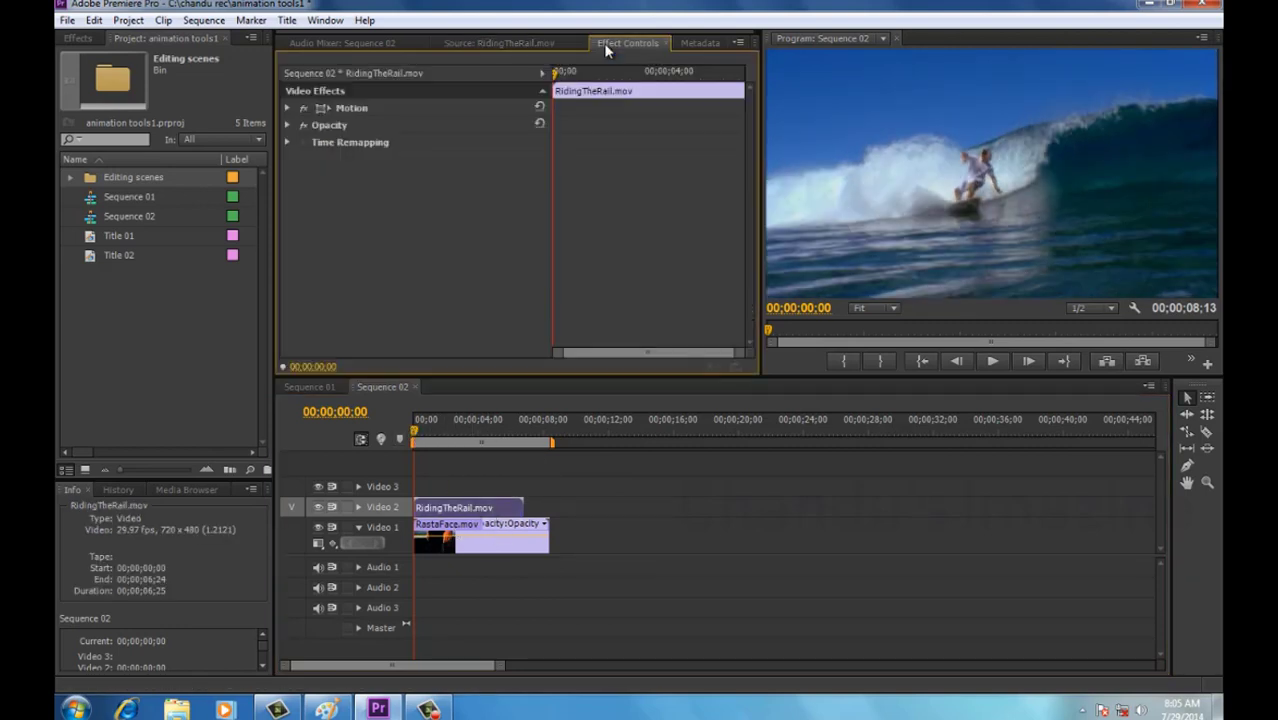
pyautogui.click(352, 108)
pyautogui.click(287, 107)
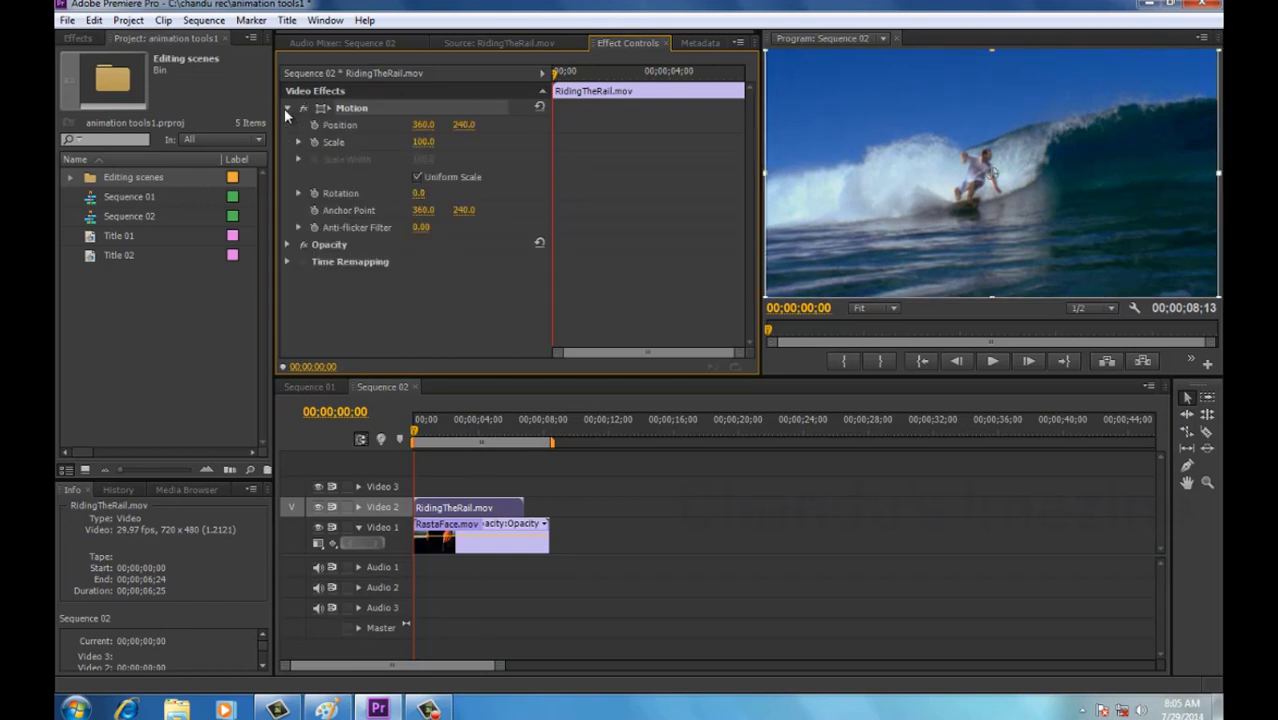
pyautogui.click(425, 142)
pyautogui.write('40')
pyautogui.press('Return')
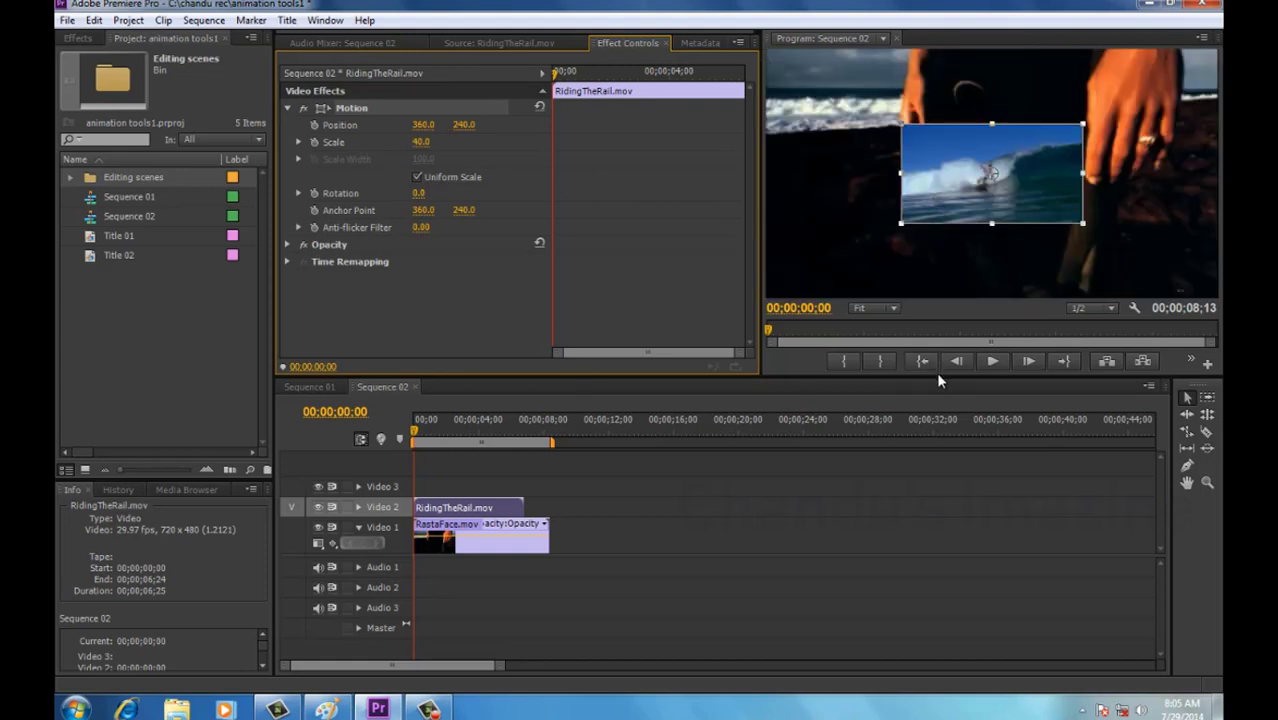
# Move RidingTheRail.mov off-frame to Position -162, 101 and enable Position keyframing at the start of the clip.
pyautogui.moveTo(937, 376); pyautogui.dragTo(937, 443)
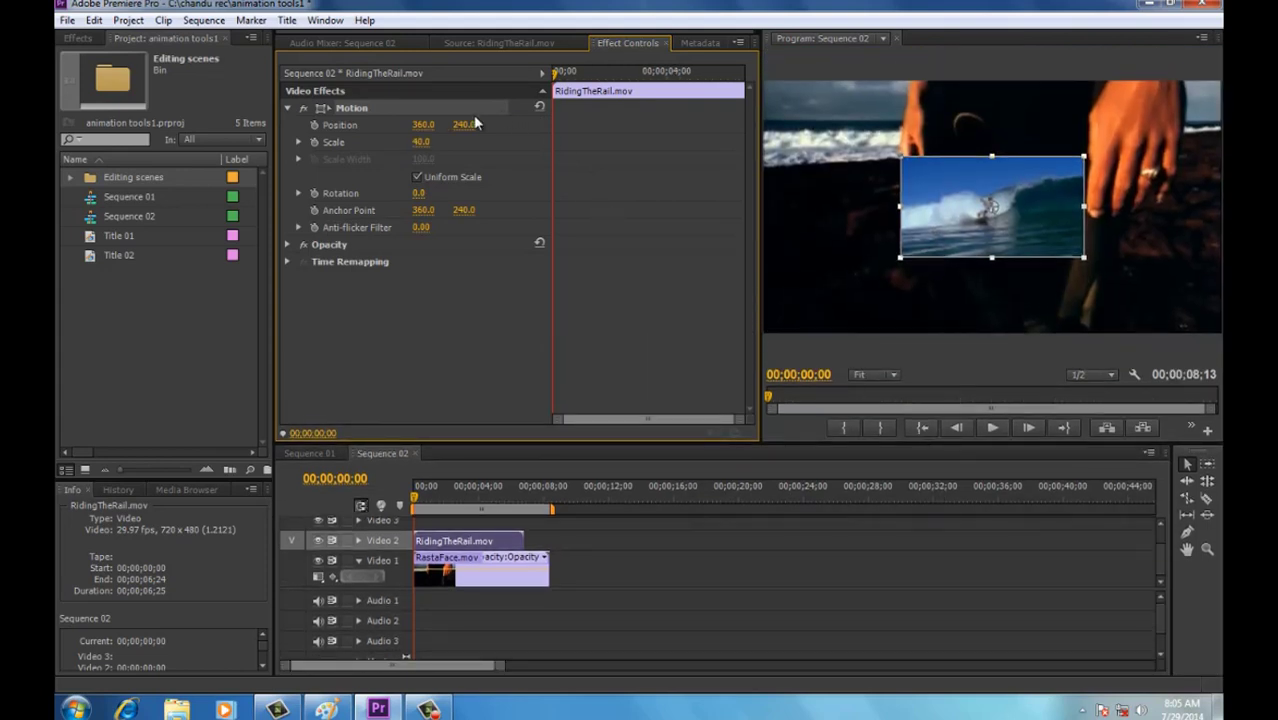
pyautogui.moveTo(475, 122); pyautogui.dragTo(348, 150)
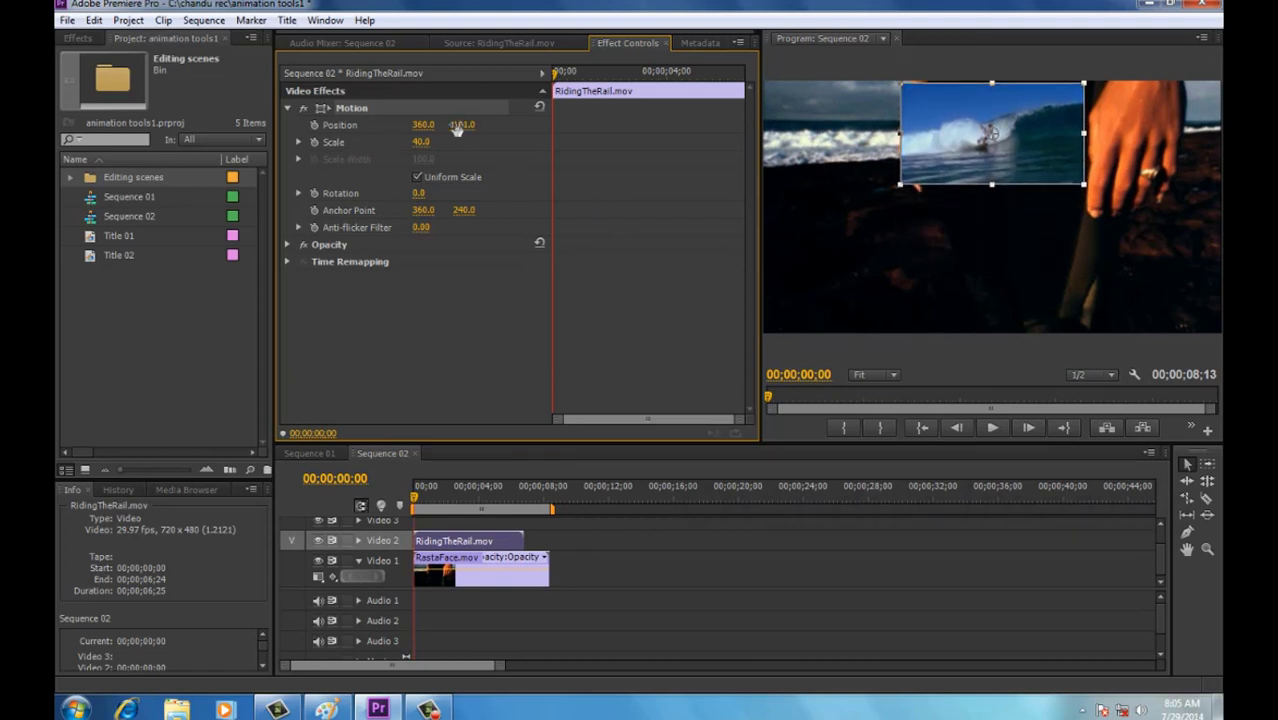
pyautogui.moveTo(423, 126); pyautogui.dragTo(70, 150)
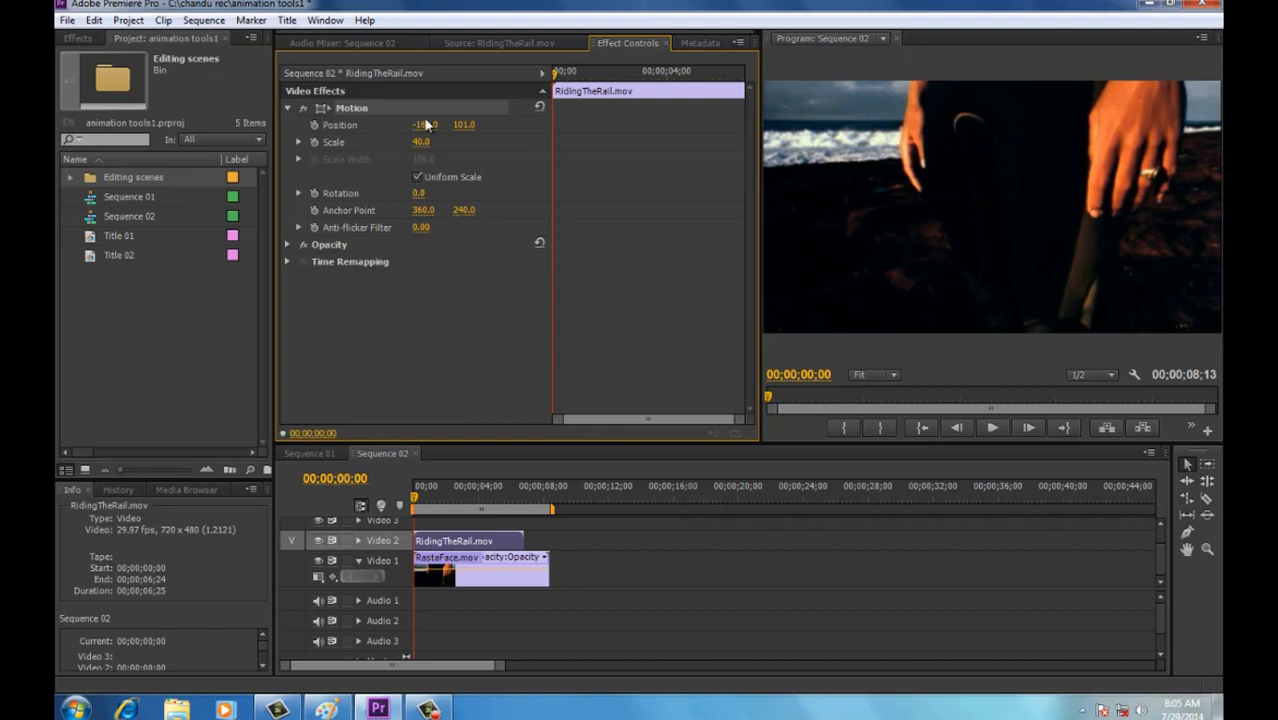
pyautogui.click(314, 125)
# Add a second Position keyframe for RidingTheRail.mov at 00;00;03;27 with the horizontal value set to 145.
pyautogui.click(478, 498)
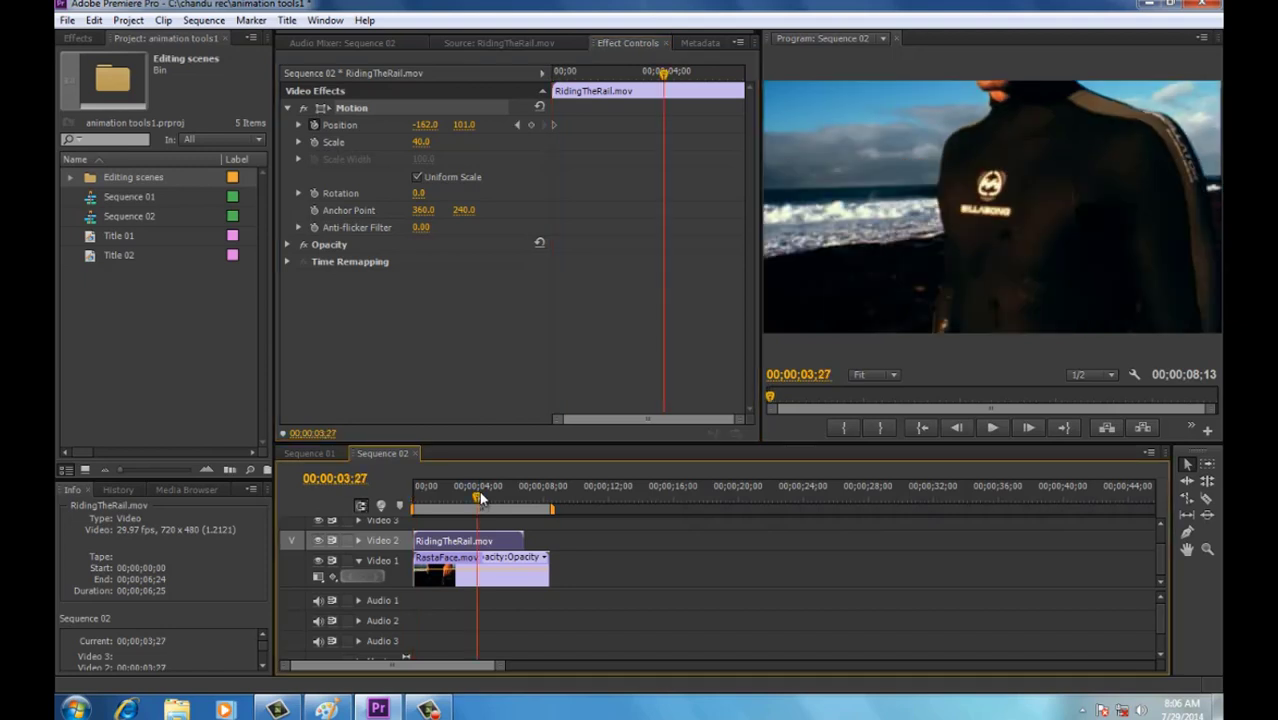
pyautogui.click(425, 127)
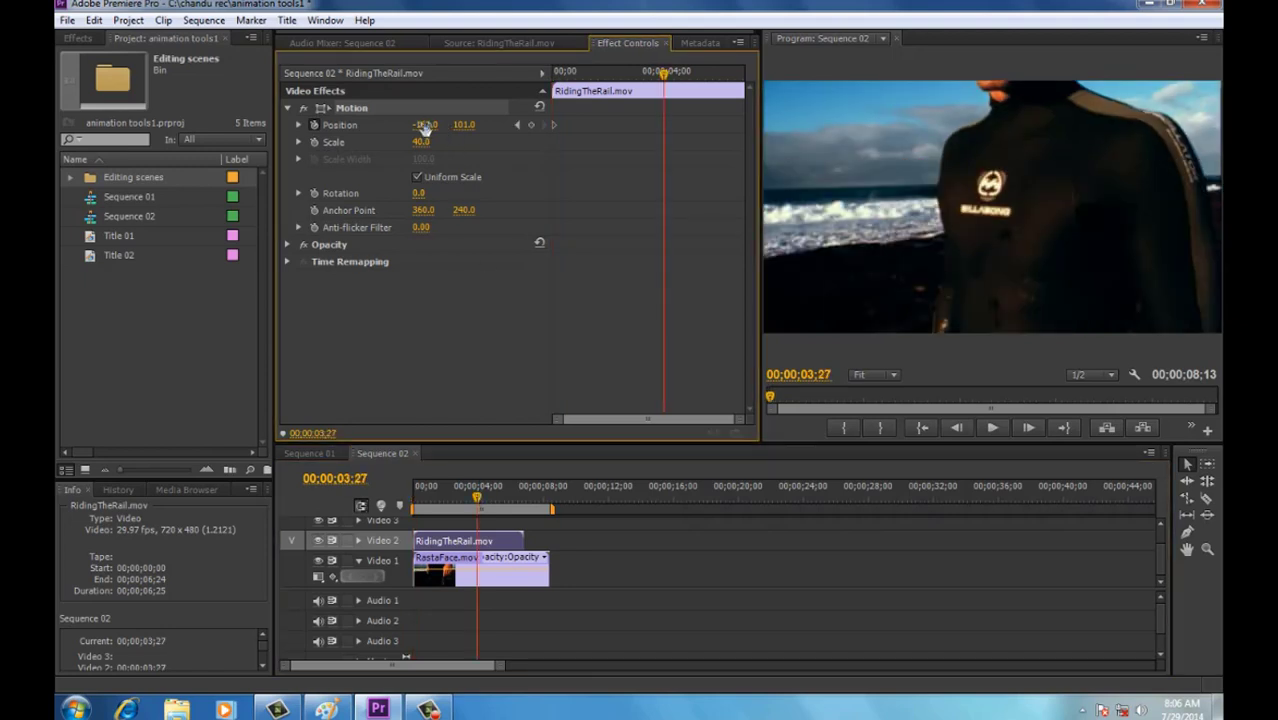
pyautogui.moveTo(425, 127); pyautogui.dragTo(680, 222)
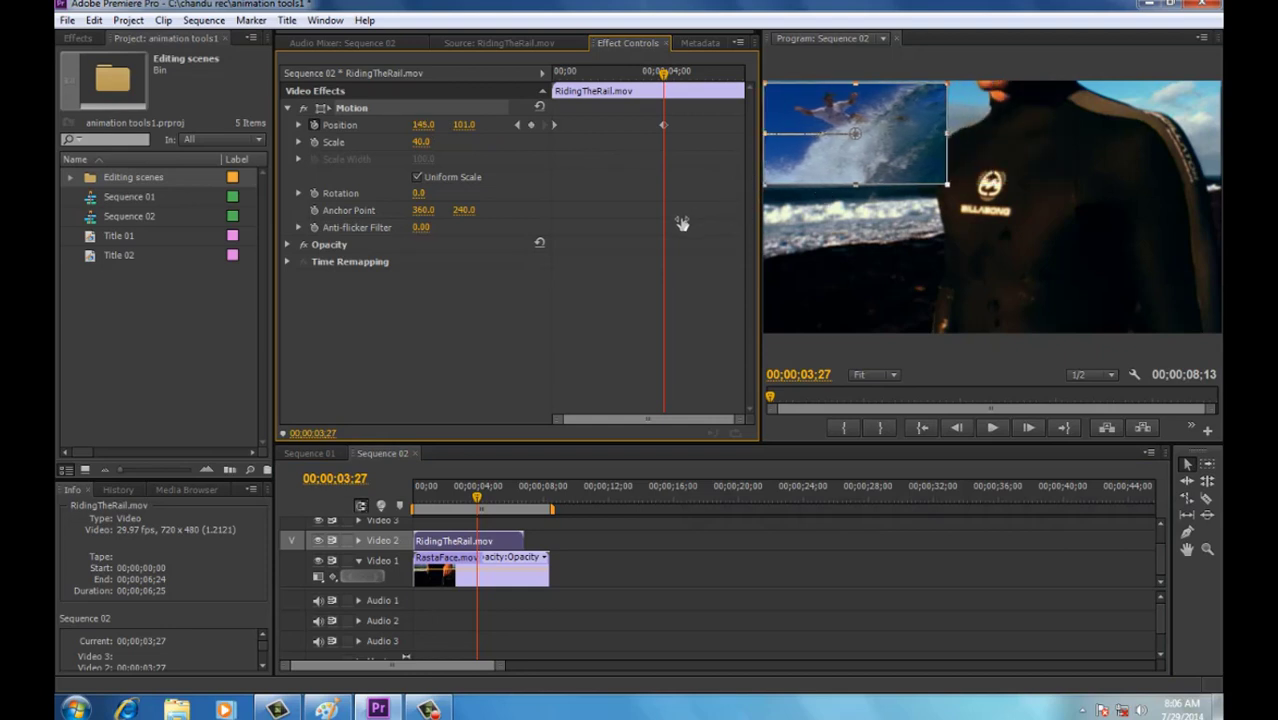
# Play Sequence 02 from the start in a maximized Program monitor to review the RidingTheRail.mov slide-in.
pyautogui.moveTo(477, 497); pyautogui.dragTo(343, 494)
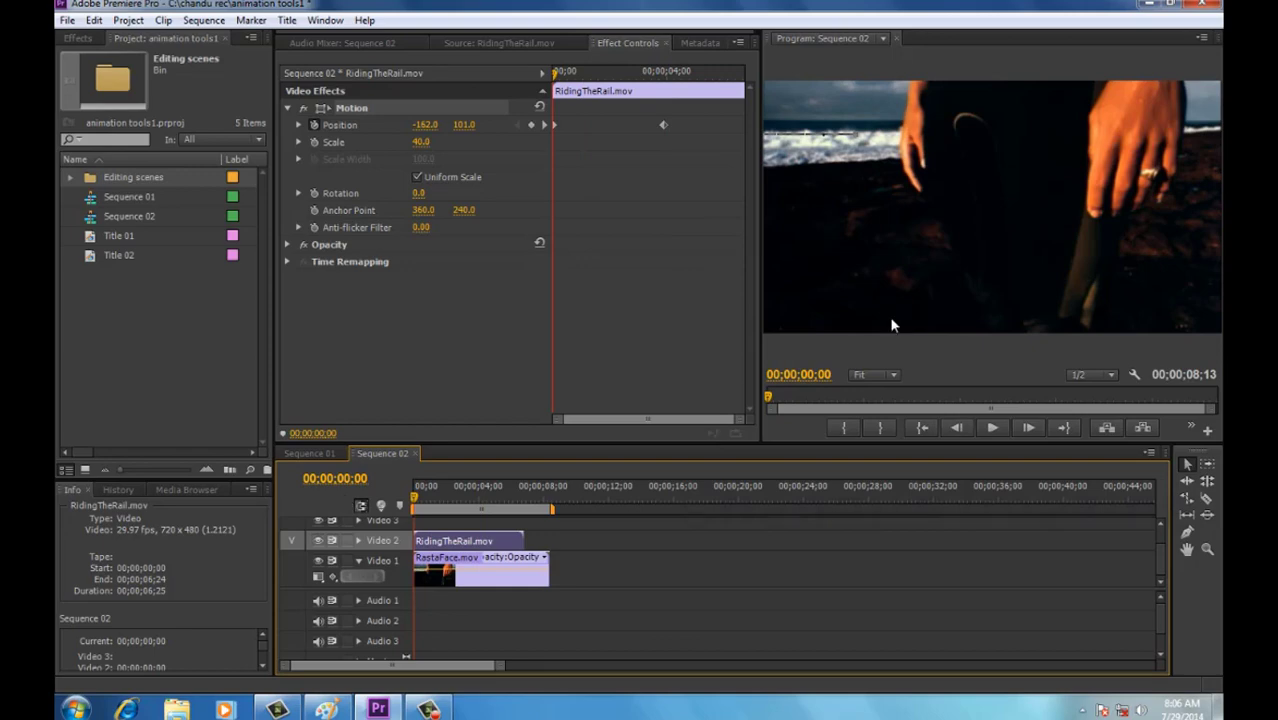
pyautogui.press('`')
pyautogui.press('space')
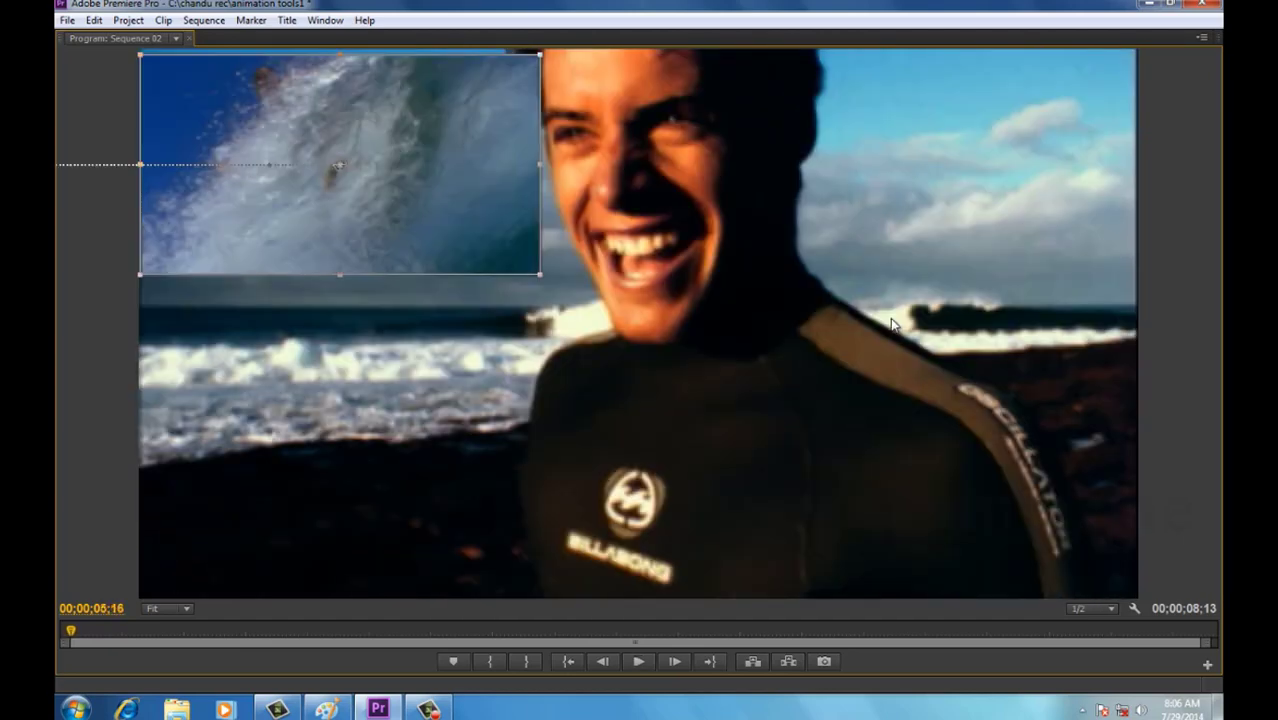
pyautogui.press('`')
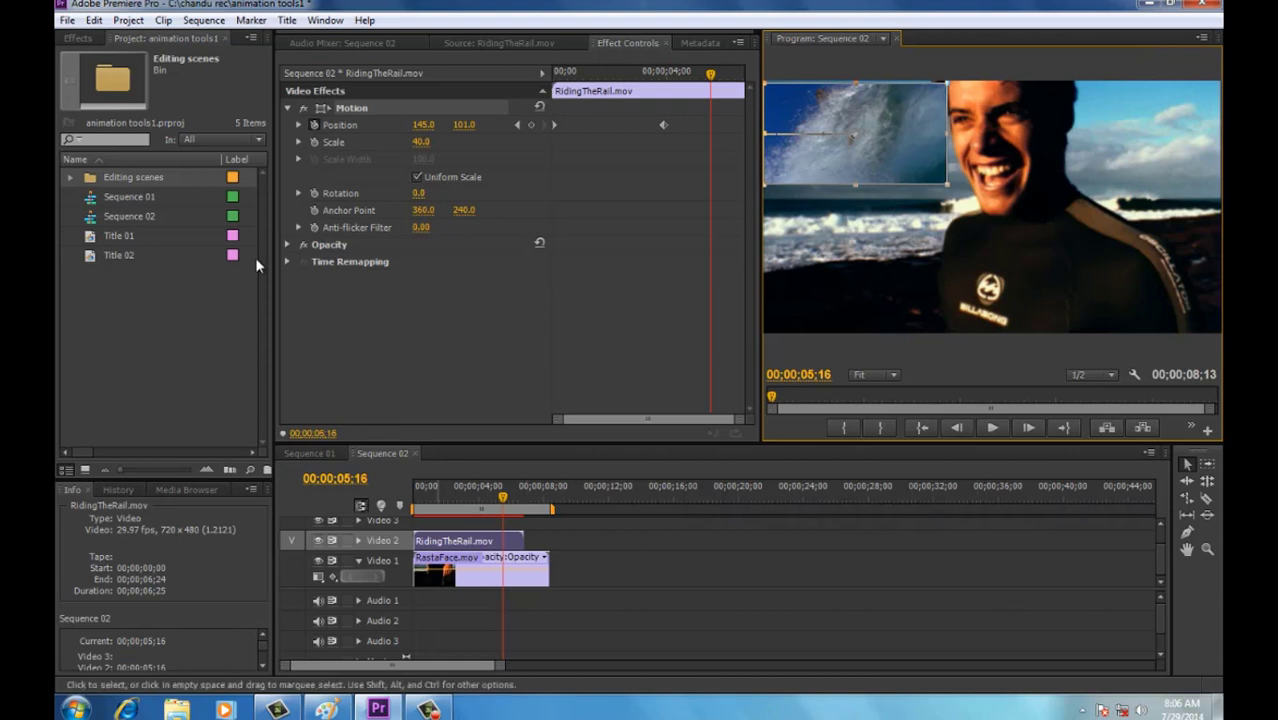
# Open Copy of StandingUp.mov from the Editing scenes bin in the Source monitor.
pyautogui.doubleClick(92, 179)
pyautogui.doubleClick(274, 342)
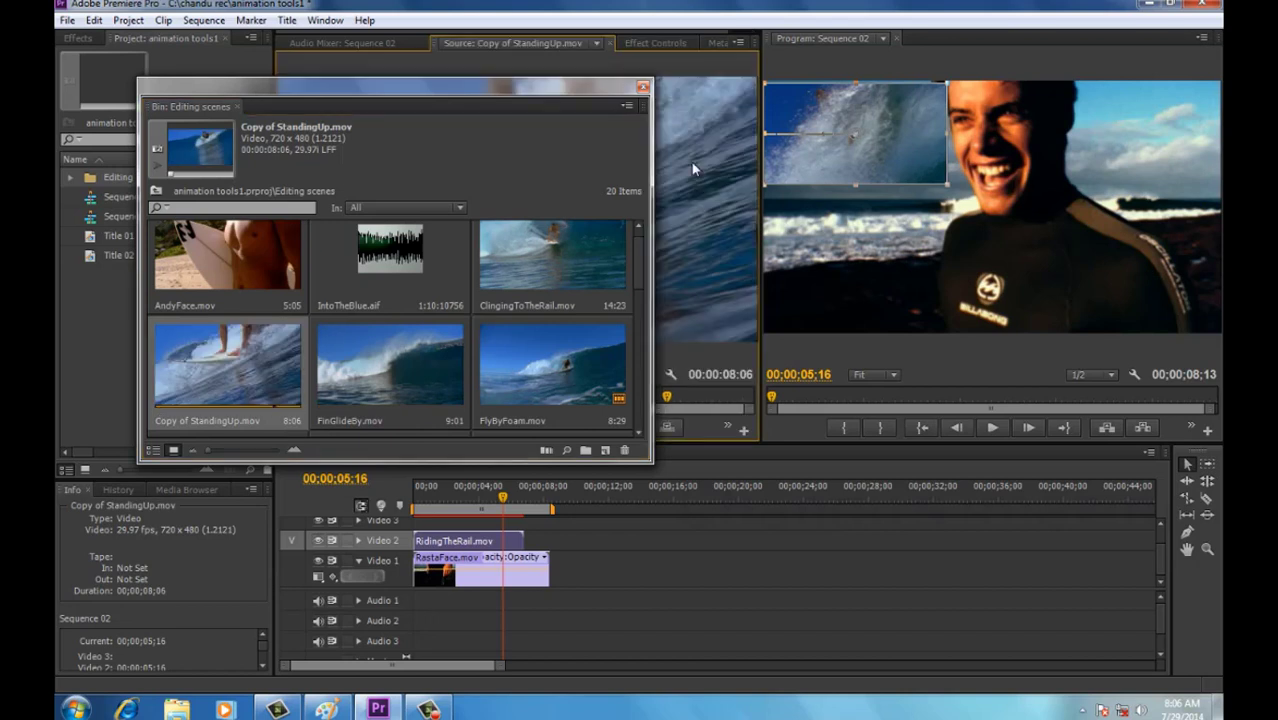
pyautogui.click(643, 88)
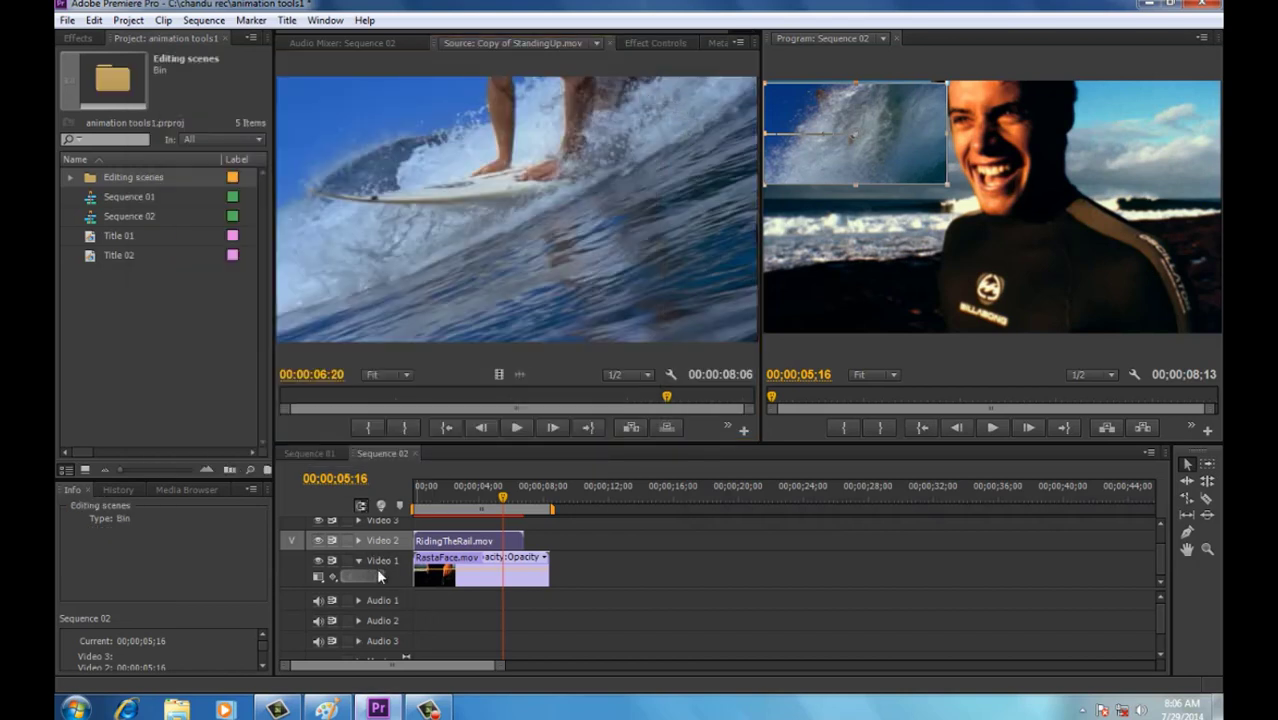
# Target the Video 3 track and assign the source video to it.
pyautogui.moveTo(378, 588); pyautogui.dragTo(380, 623)
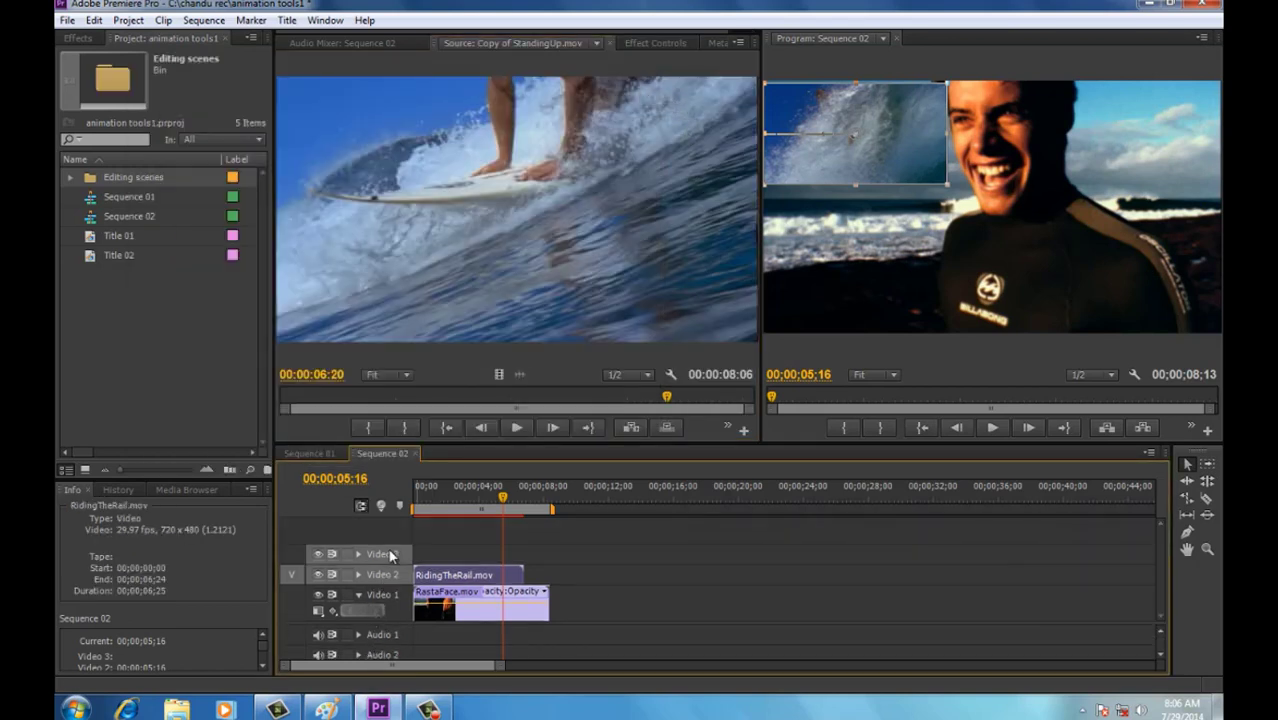
pyautogui.rightClick(390, 551)
pyautogui.click(458, 652)
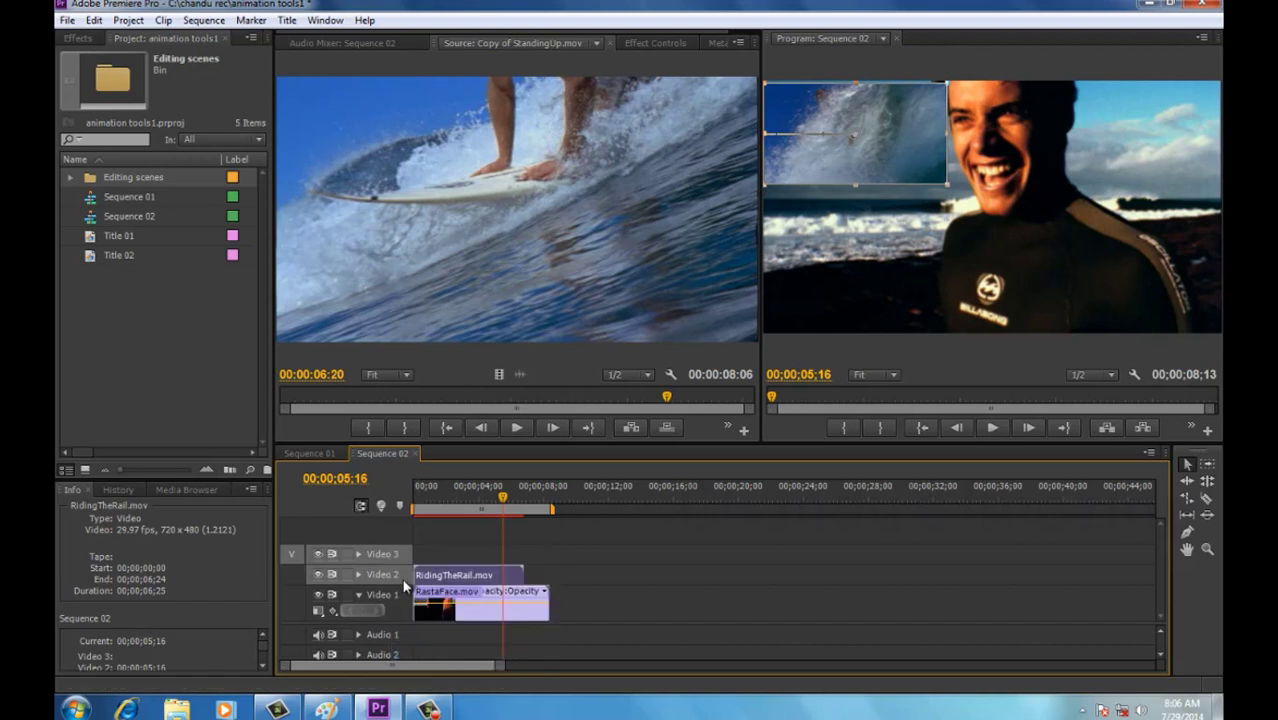
# Place Copy of StandingUp.mov from the Source monitor on Video 3, starting at 00;00;03;03 and overlapping RidingTheRail.mov.
pyautogui.moveTo(470, 490); pyautogui.dragTo(475, 520)
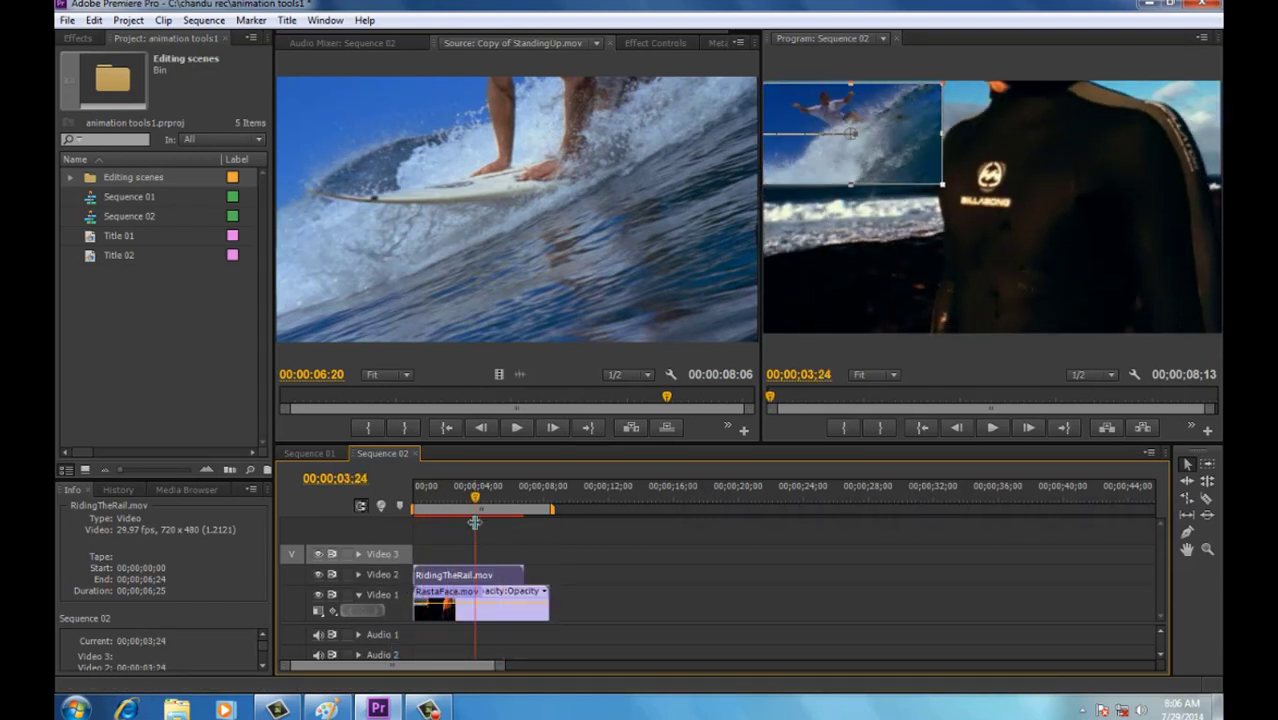
pyautogui.moveTo(410, 270); pyautogui.dragTo(480, 555)
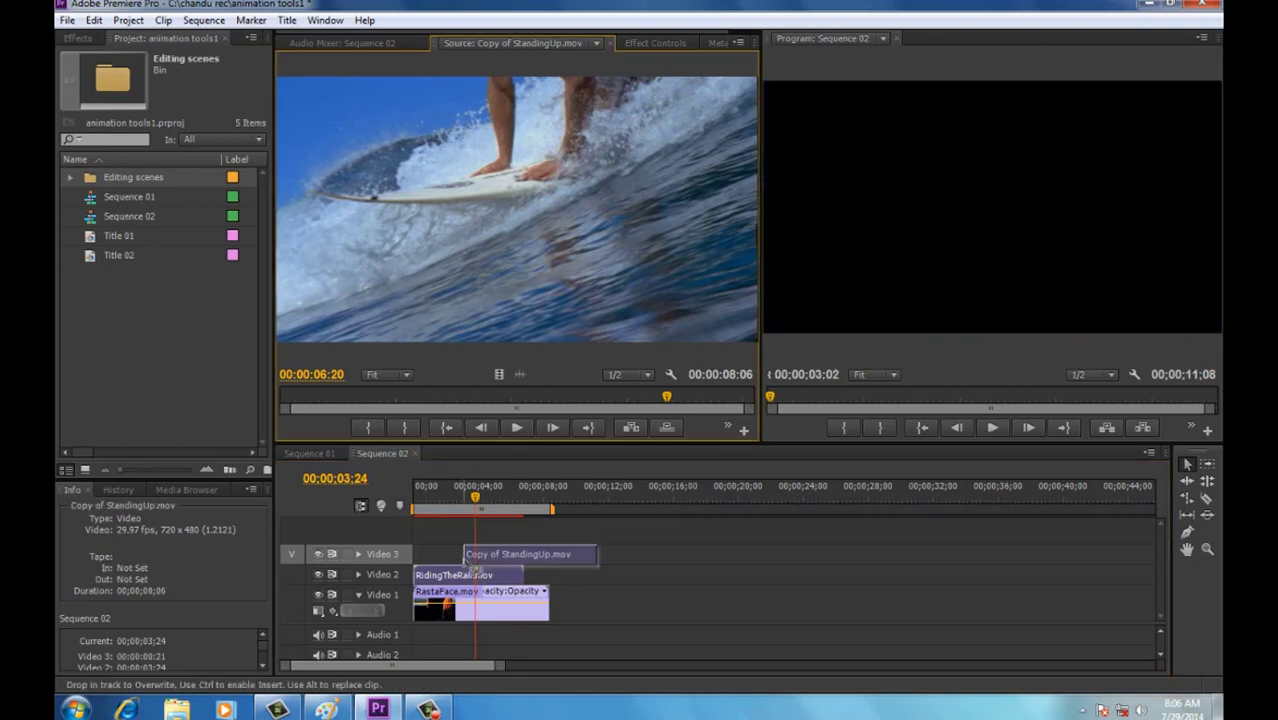
# Copy the Motion effect of RidingTheRail.mov and paste it onto Copy of StandingUp.mov on Video 3.
pyautogui.click(485, 577)
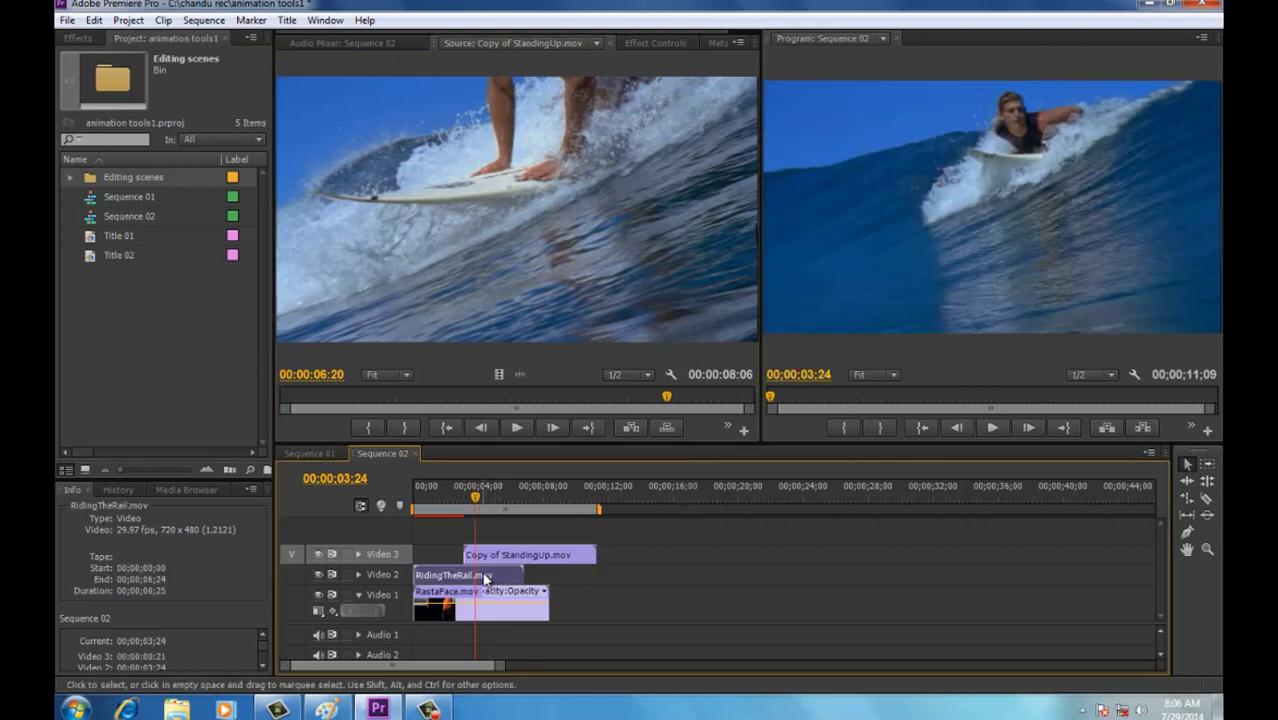
pyautogui.click(655, 43)
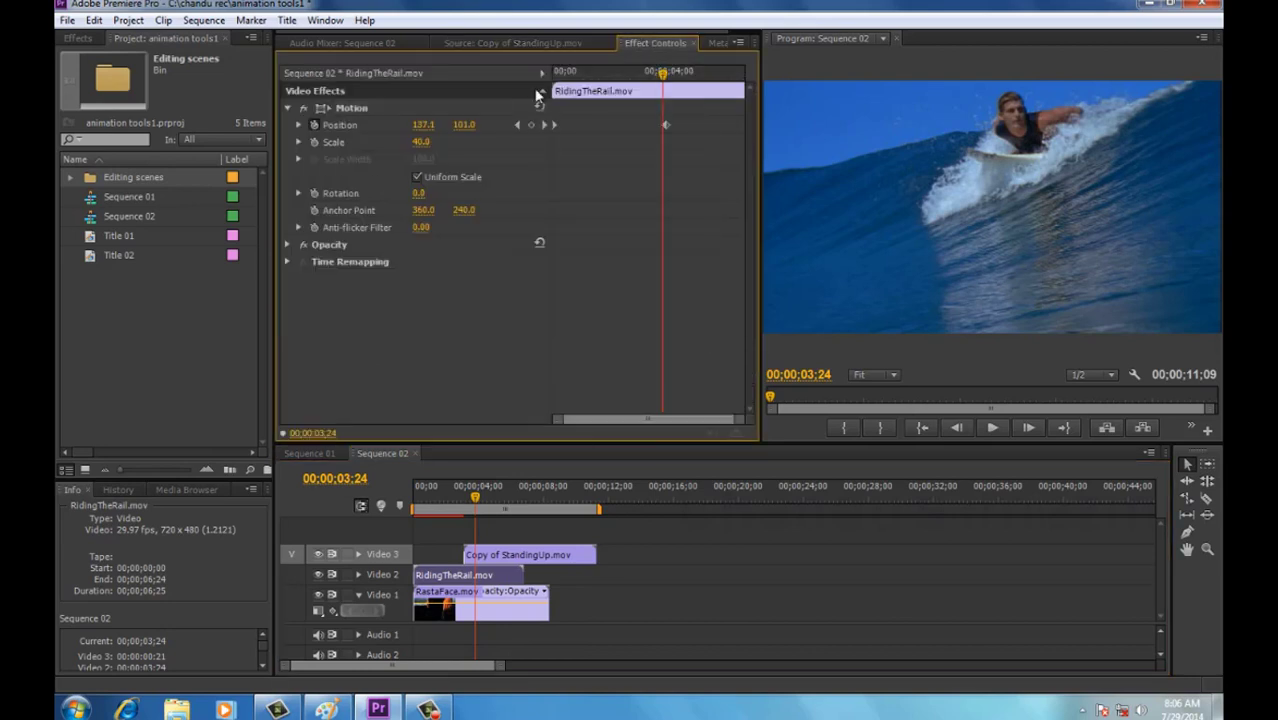
pyautogui.click(349, 116)
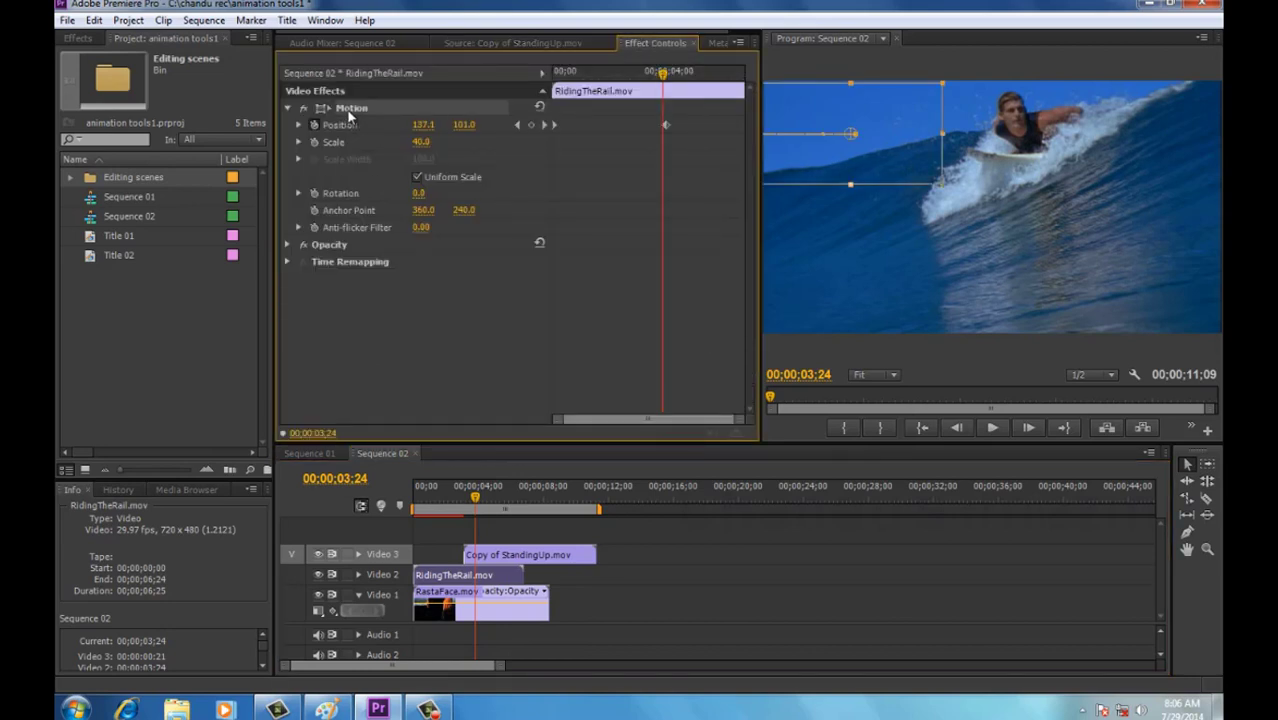
pyautogui.rightClick(349, 116)
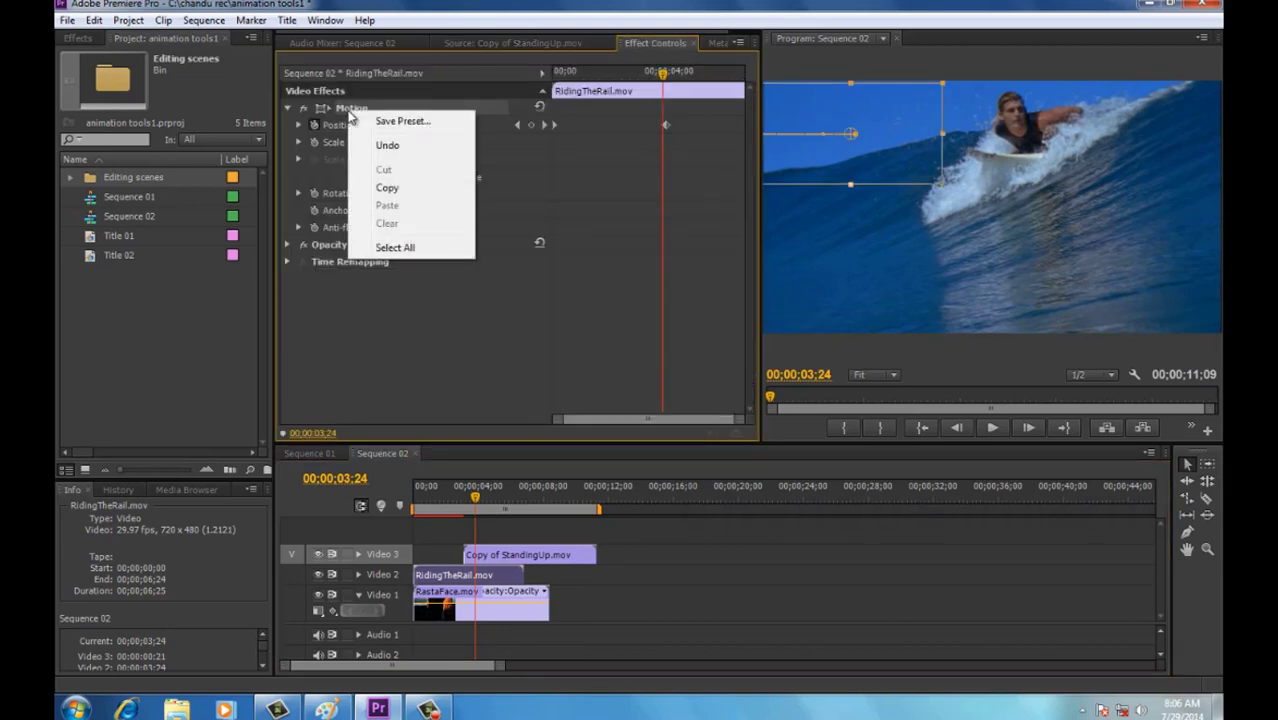
pyautogui.click(385, 196)
pyautogui.click(508, 554)
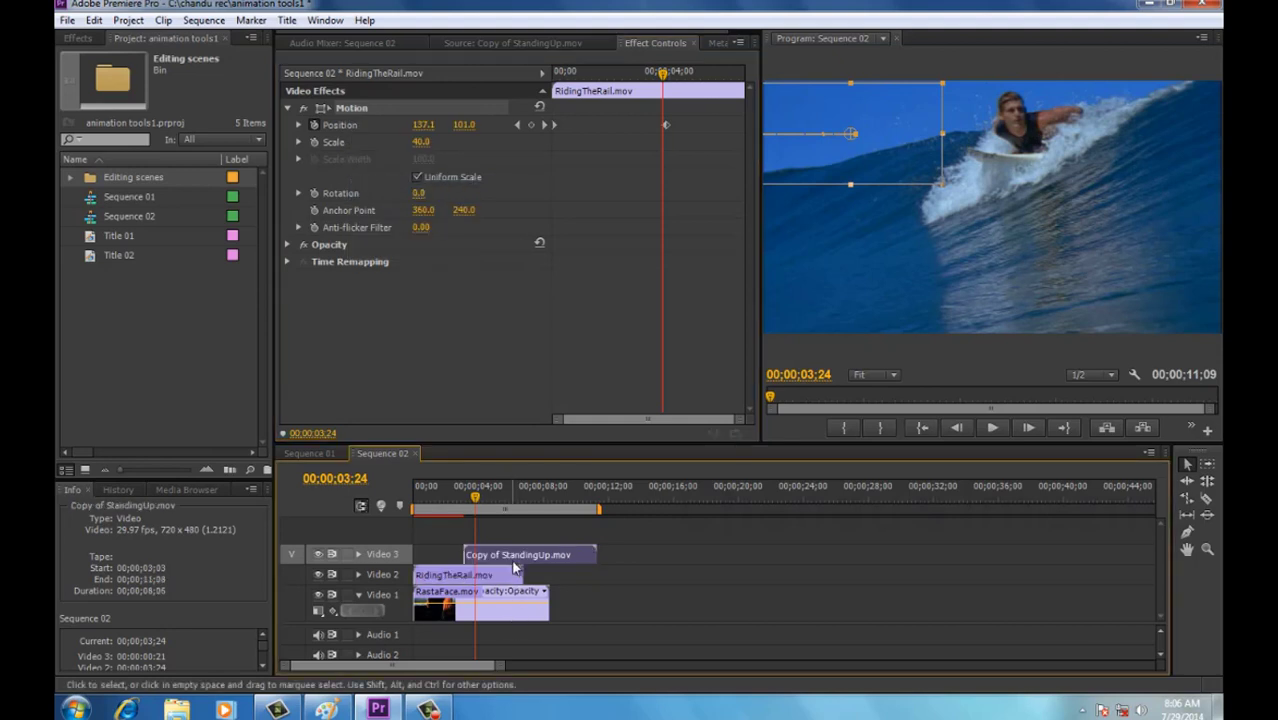
pyautogui.rightClick(347, 112)
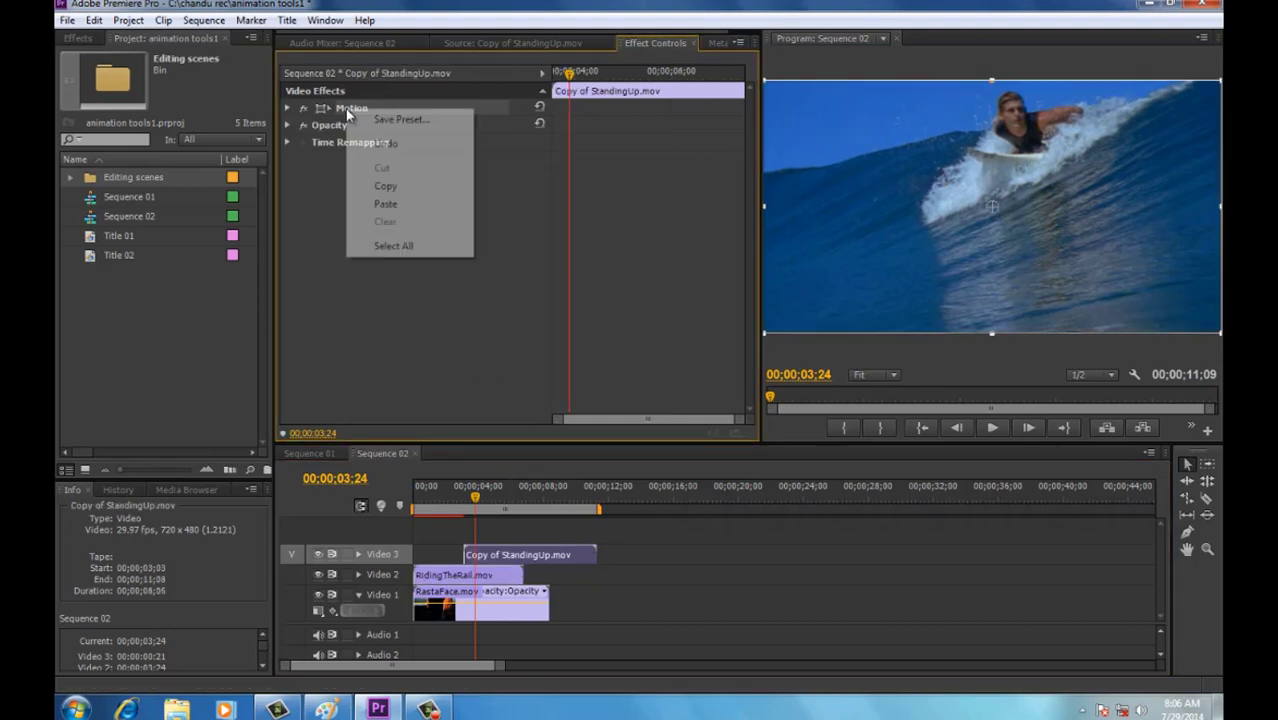
pyautogui.click(385, 204)
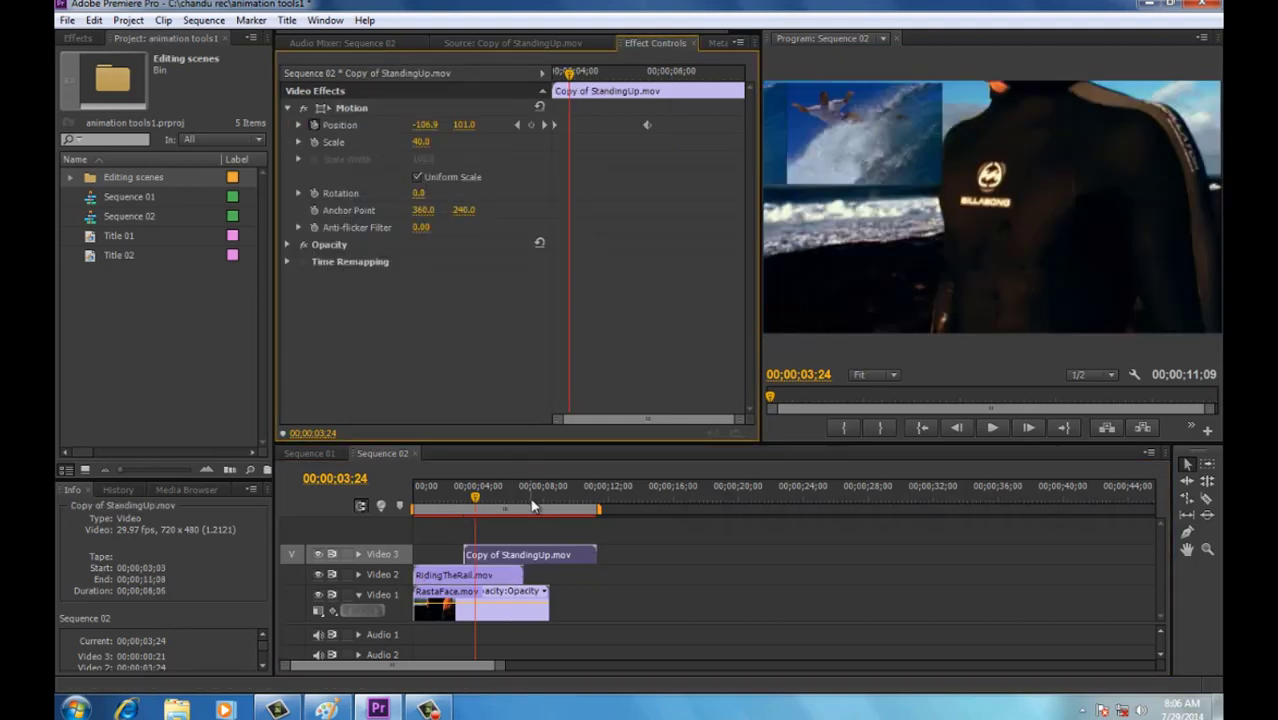
# Delete the pasted Position keyframes of Copy of StandingUp.mov and set its vertical position to 300.
pyautogui.moveTo(482, 498); pyautogui.dragTo(499, 499)
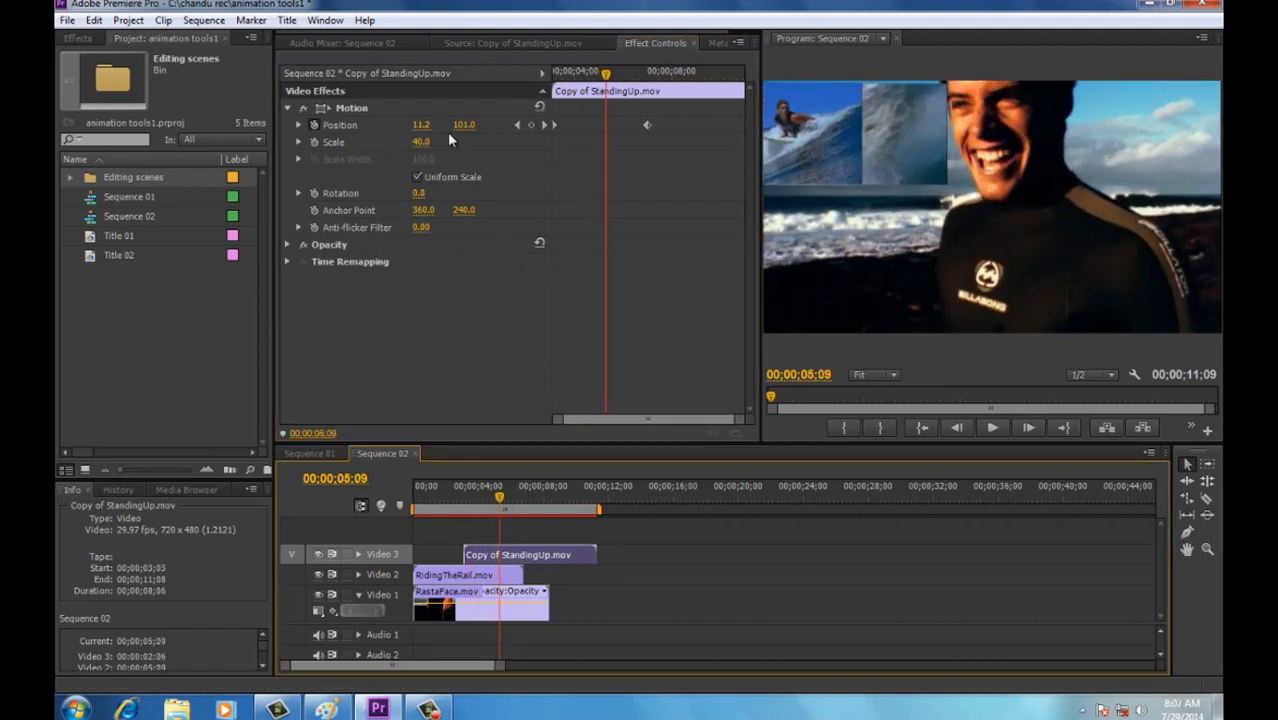
pyautogui.click(313, 125)
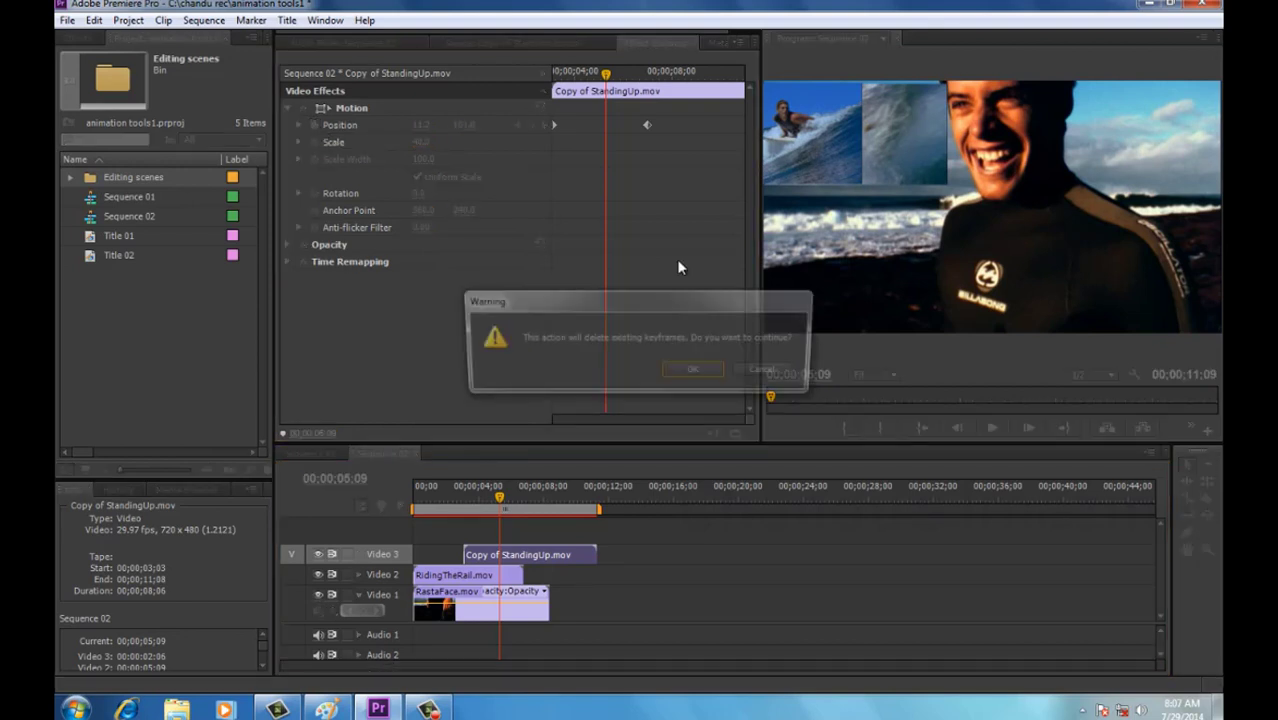
pyautogui.click(701, 367)
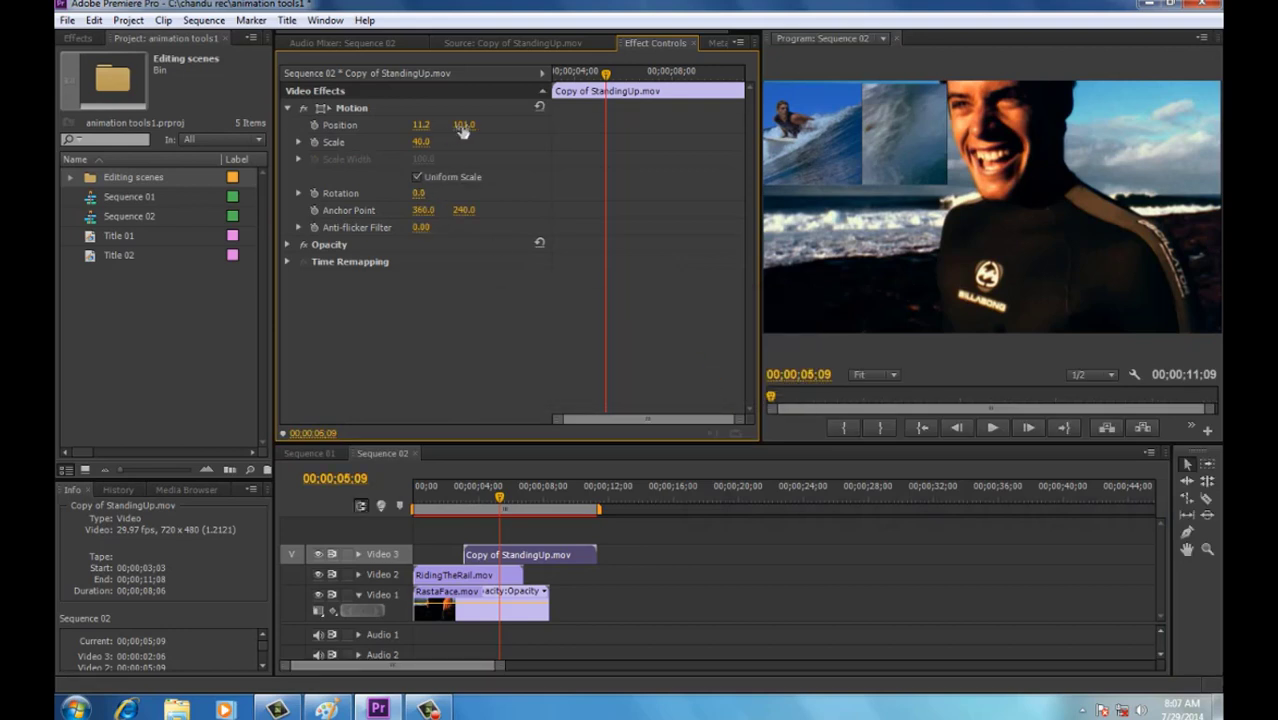
pyautogui.moveTo(463, 131); pyautogui.dragTo(662, 189)
# Keyframe Copy of StandingUp.mov's Position to slide in from horizontal -160.8 at 00;00;03;03 to directly beneath RidingTheRail.mov at 00;00;06;04.
pyautogui.moveTo(499, 496); pyautogui.dragTo(463, 501)
pyautogui.click(313, 125)
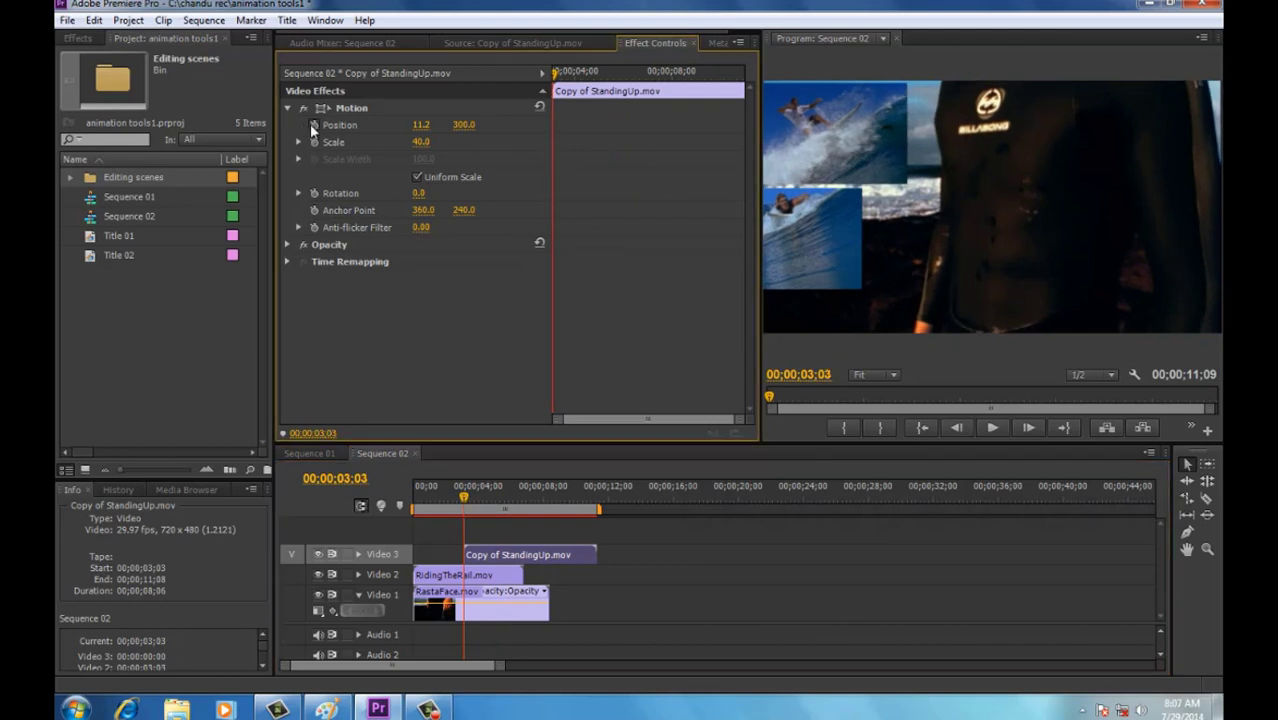
pyautogui.moveTo(422, 130); pyautogui.dragTo(352, 136)
pyautogui.moveTo(470, 503); pyautogui.dragTo(520, 505)
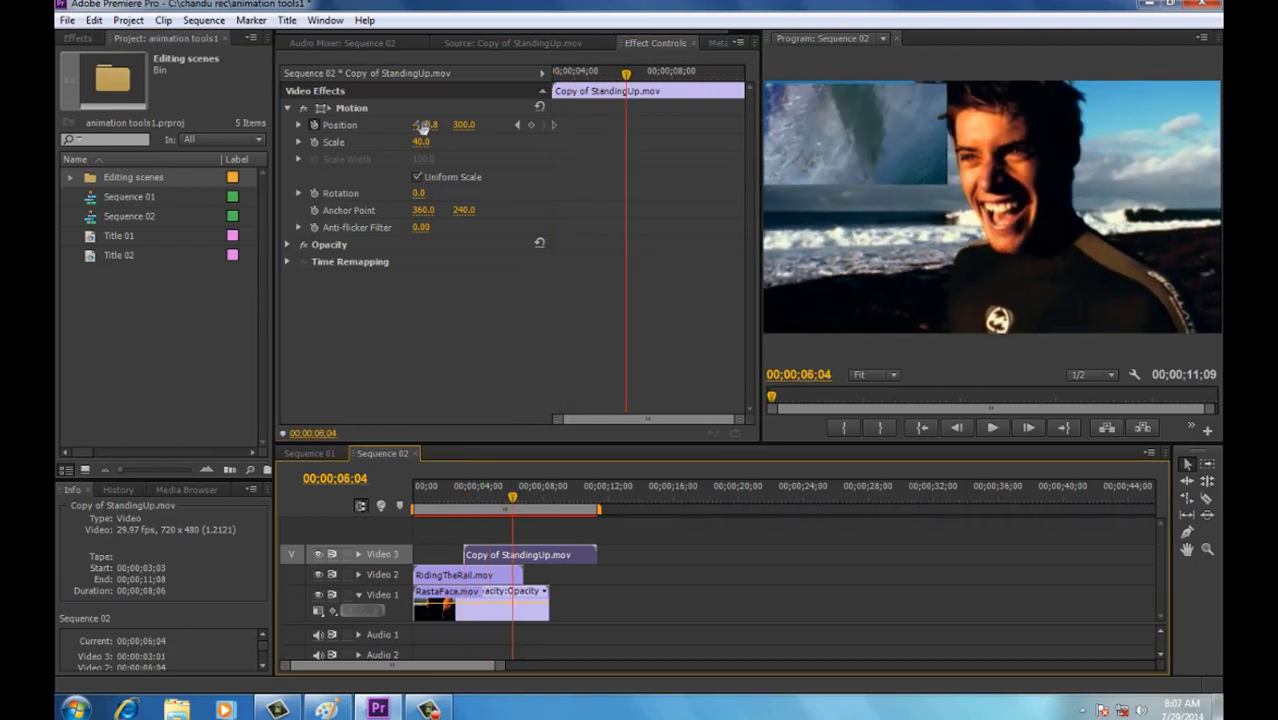
pyautogui.moveTo(422, 127)
pyautogui.mouseDown()
pyautogui.moveTo(677, 187)
pyautogui.moveTo(439, 130)
pyautogui.mouseUp()
# Play Sequence 02 from near its start in a maximized Program monitor and replay the slide-in of Copy of StandingUp.mov.
pyautogui.moveTo(430, 502); pyautogui.dragTo(414, 510)
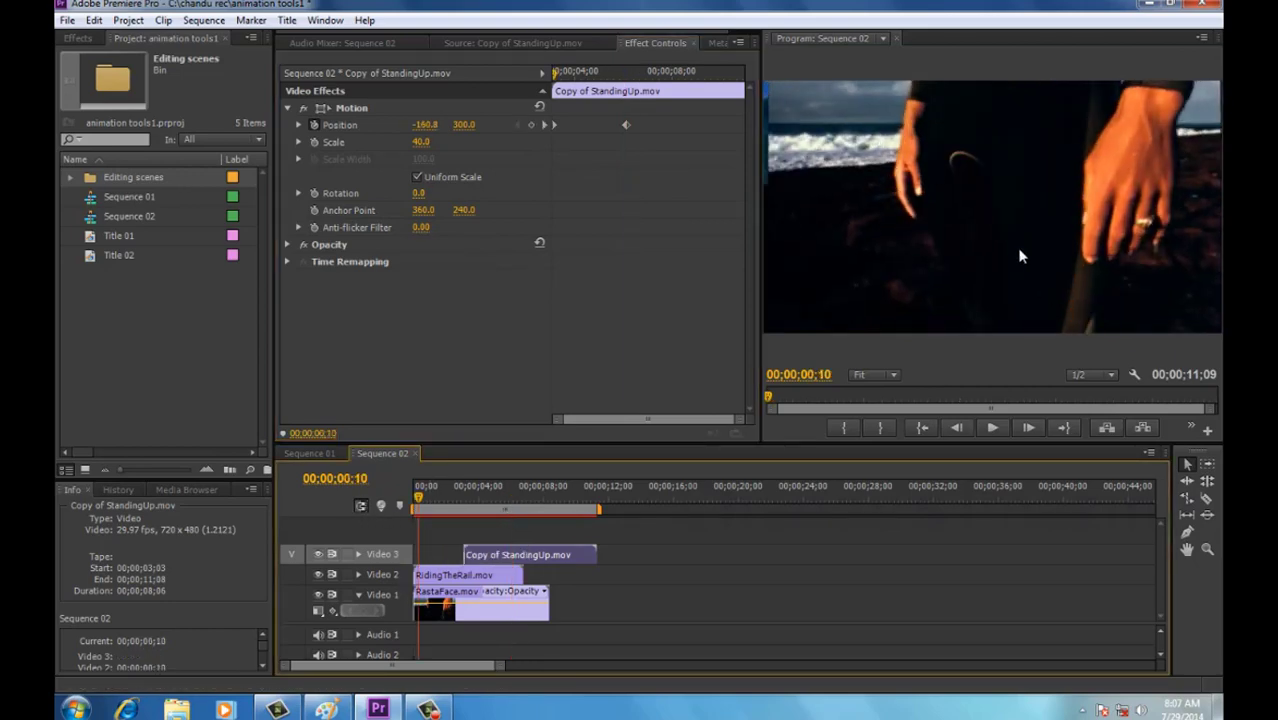
pyautogui.press('`')
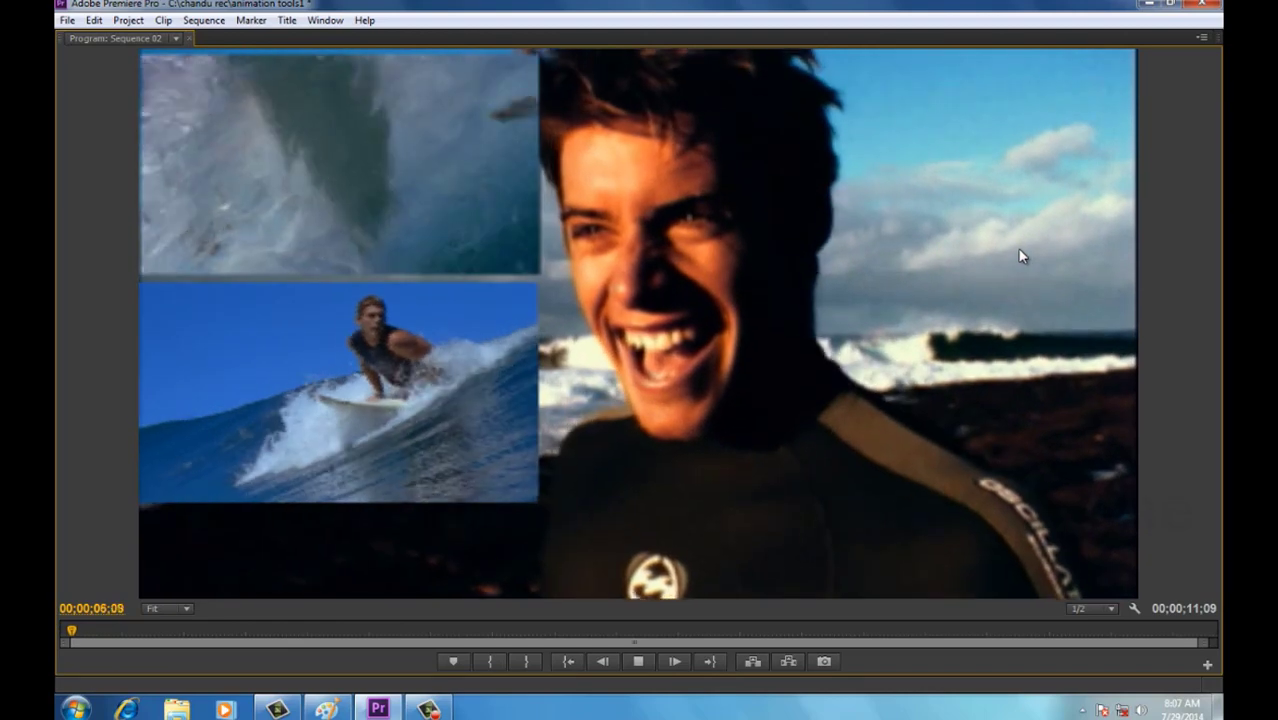
pyautogui.press('space')
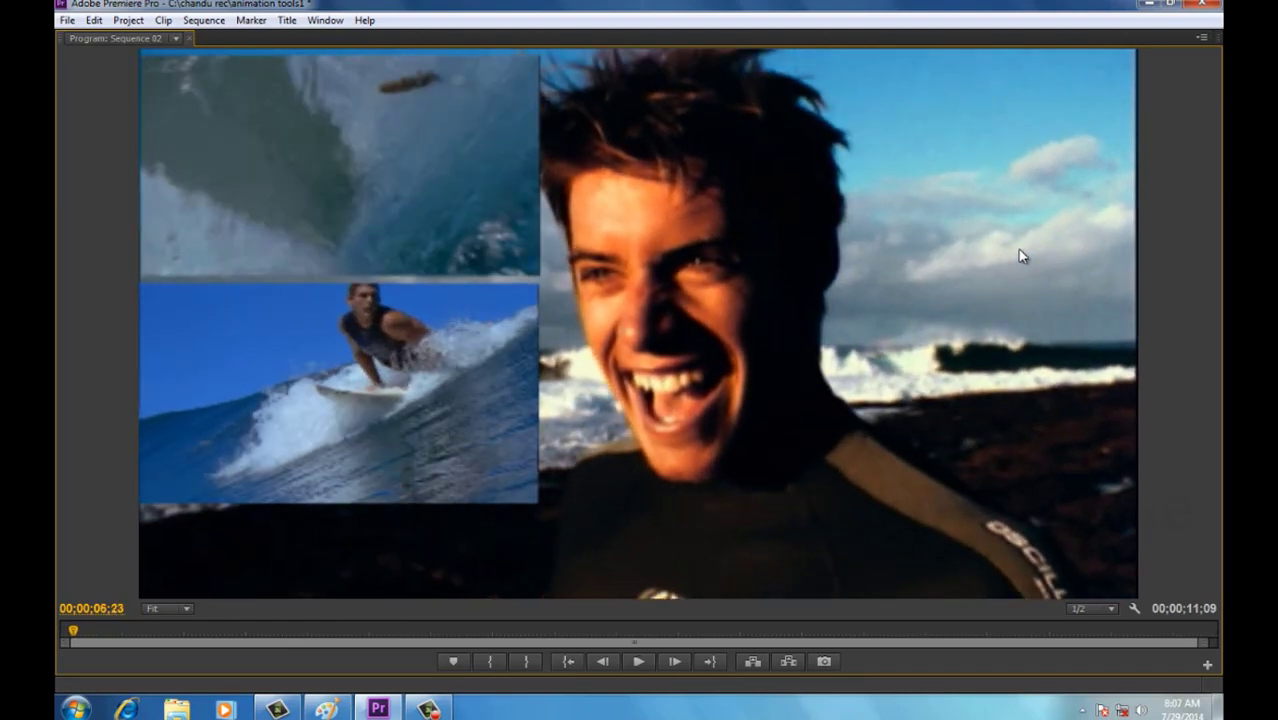
pyautogui.press('space')
pyautogui.press('space')
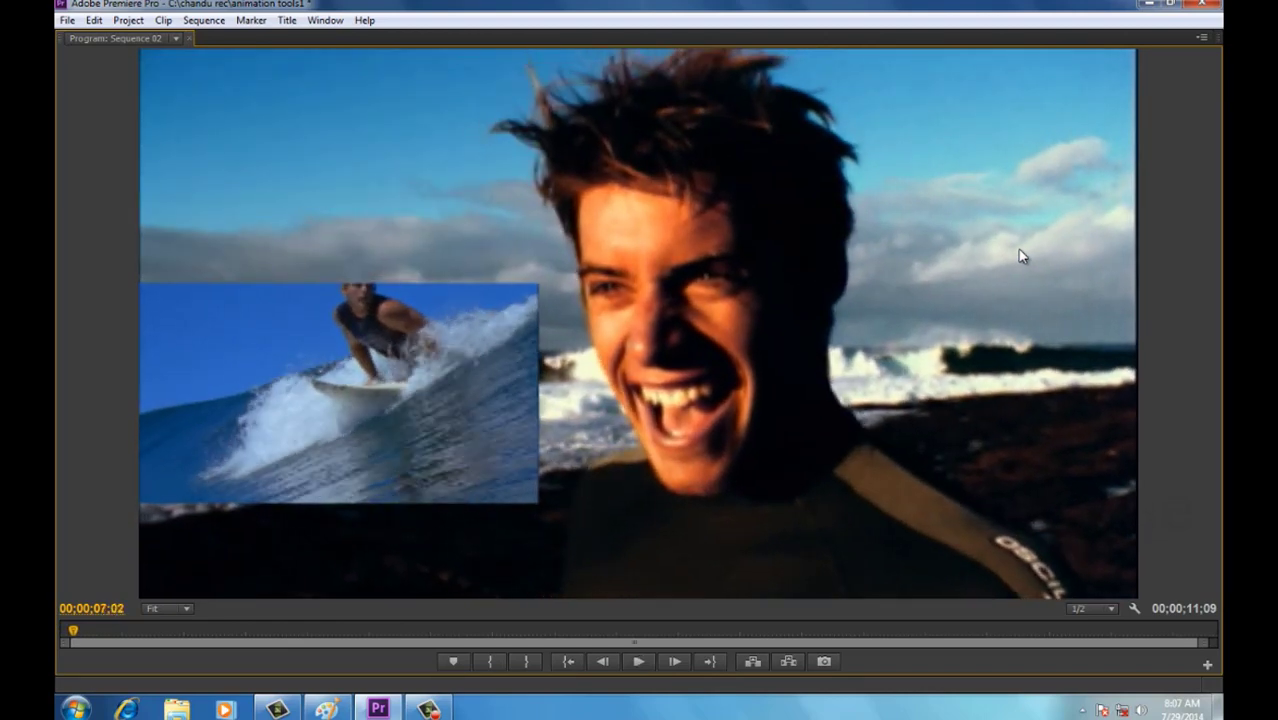
pyautogui.press('j')
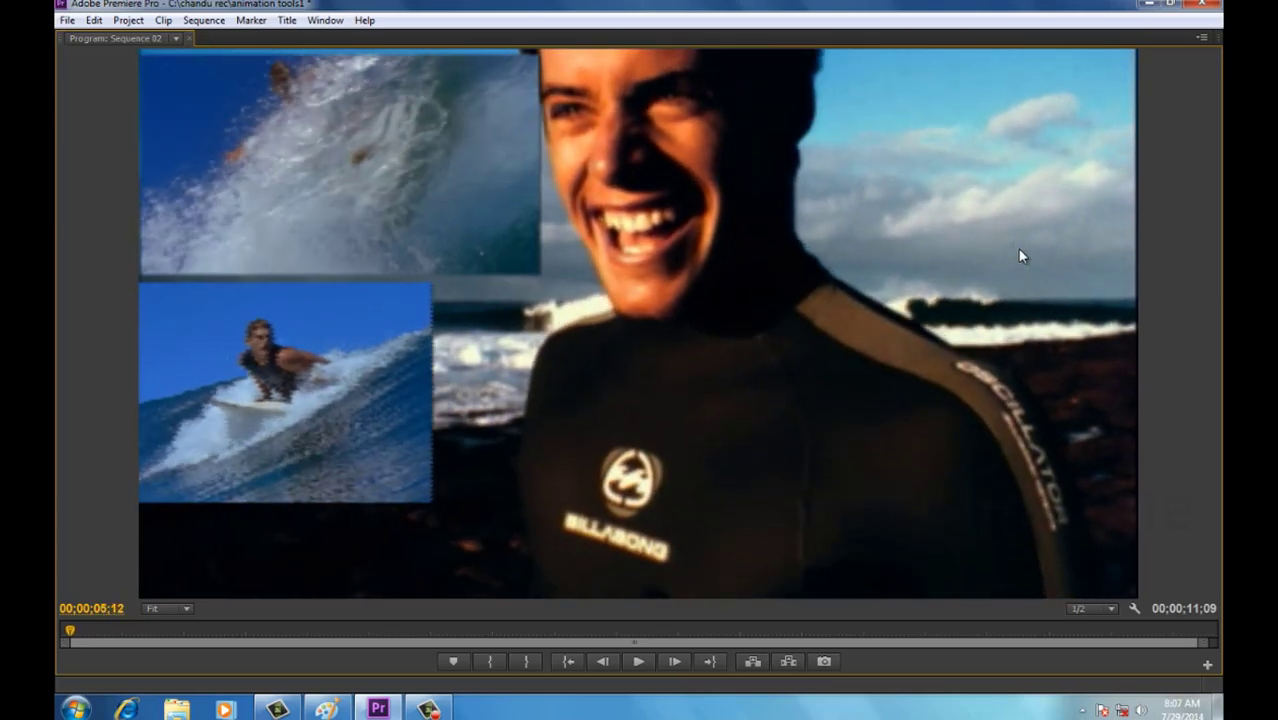
pyautogui.press('l')
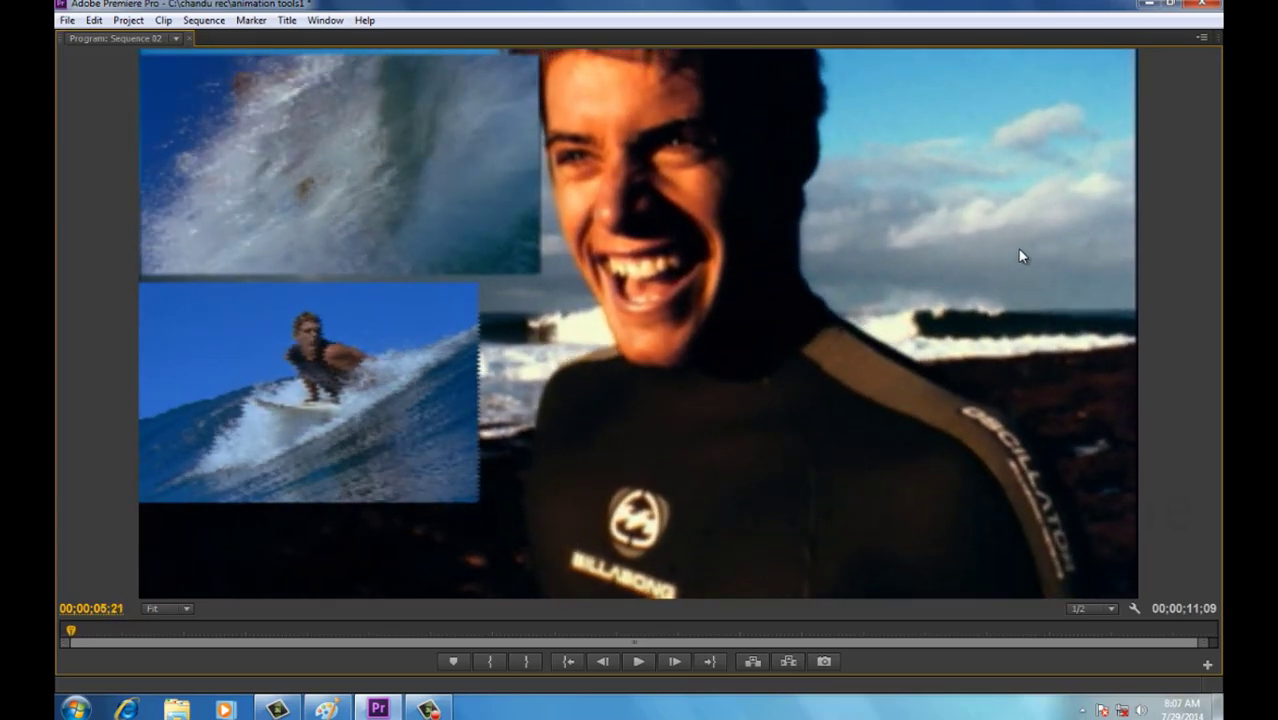
pyautogui.press('`')
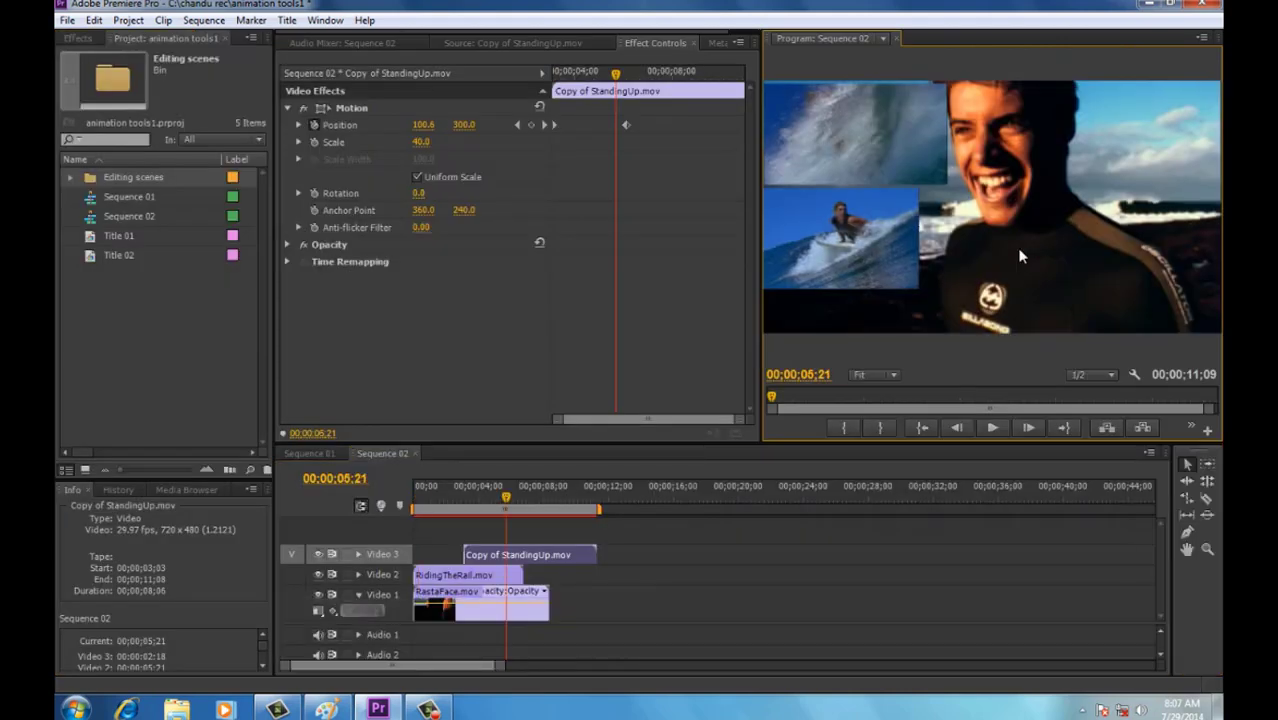
pyautogui.click(453, 707)
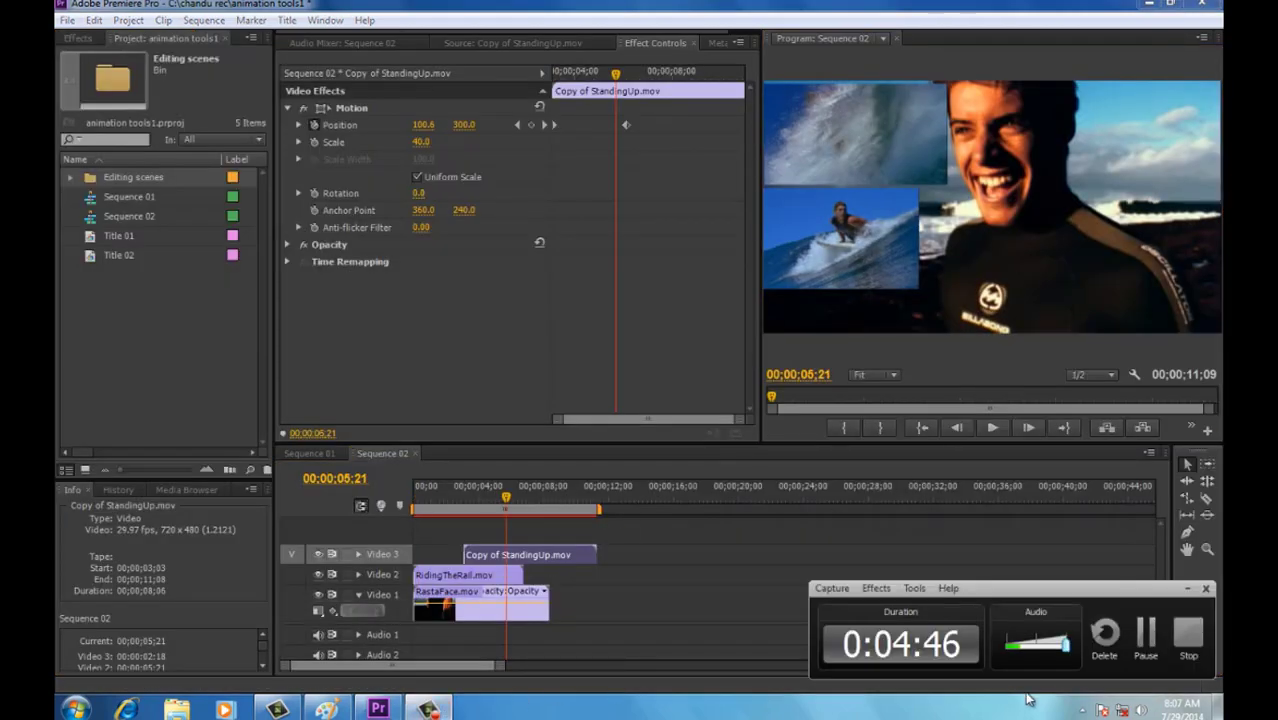